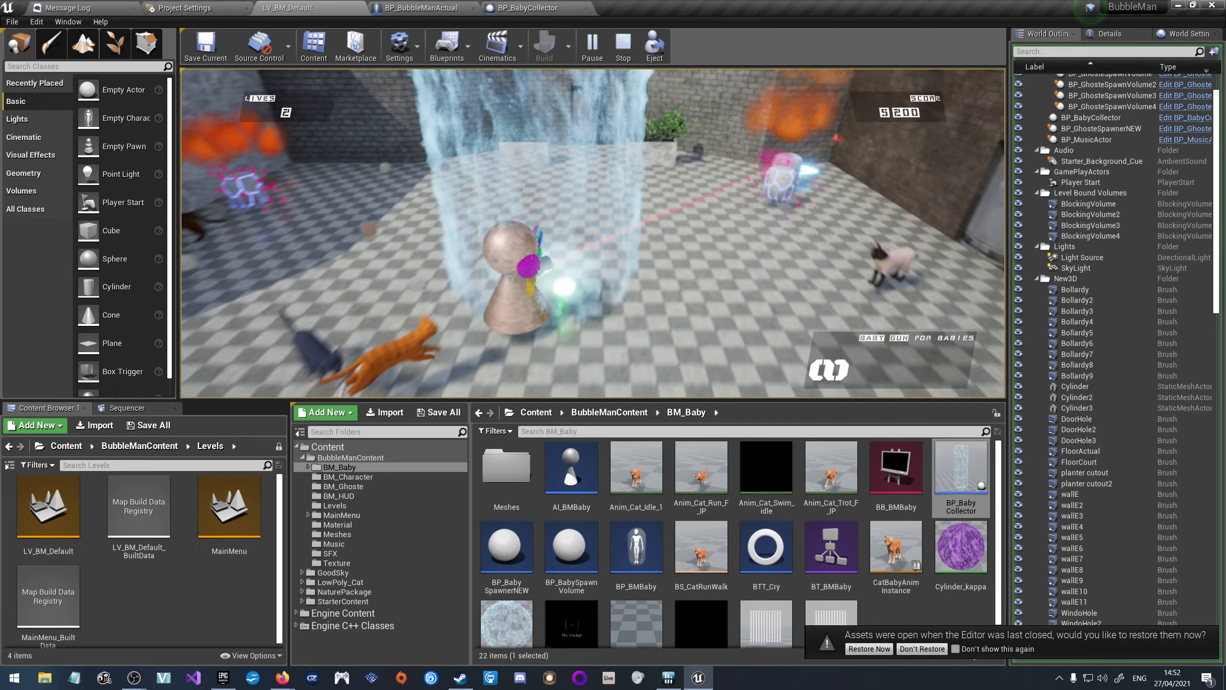
Playtest the level until the run ends, steering the character around the courtyard among the cats and enemies while checking weapon fire and collisions.
key("s")
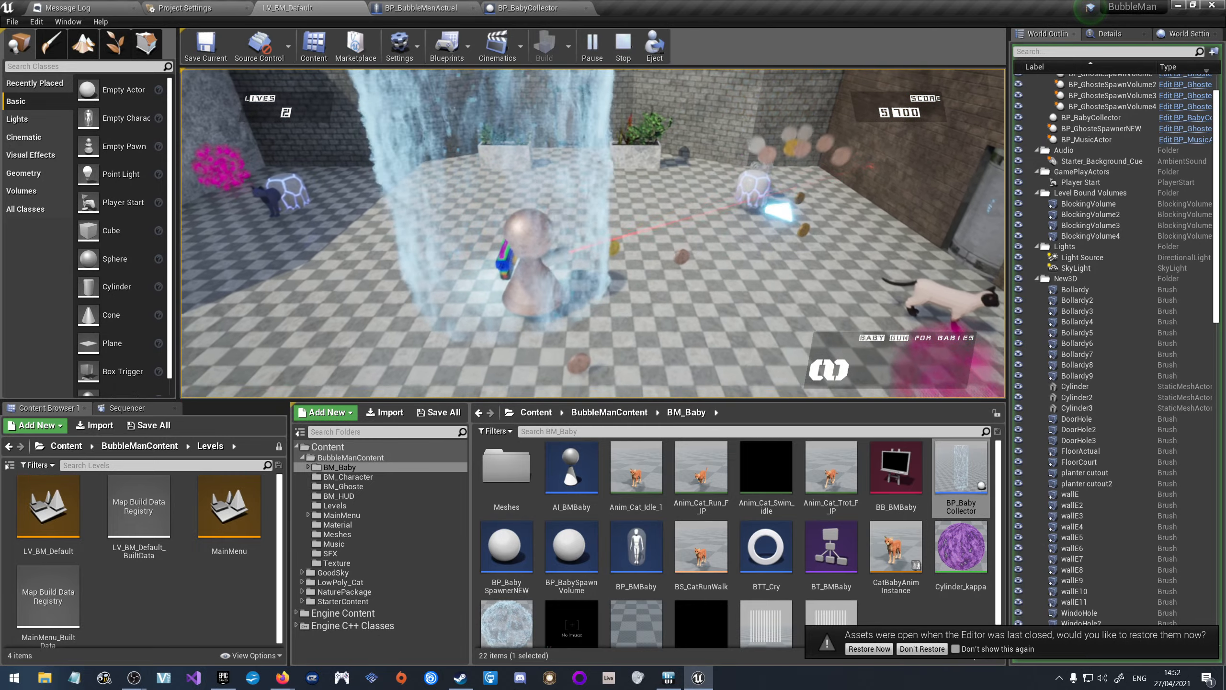
key("a")
key("s")
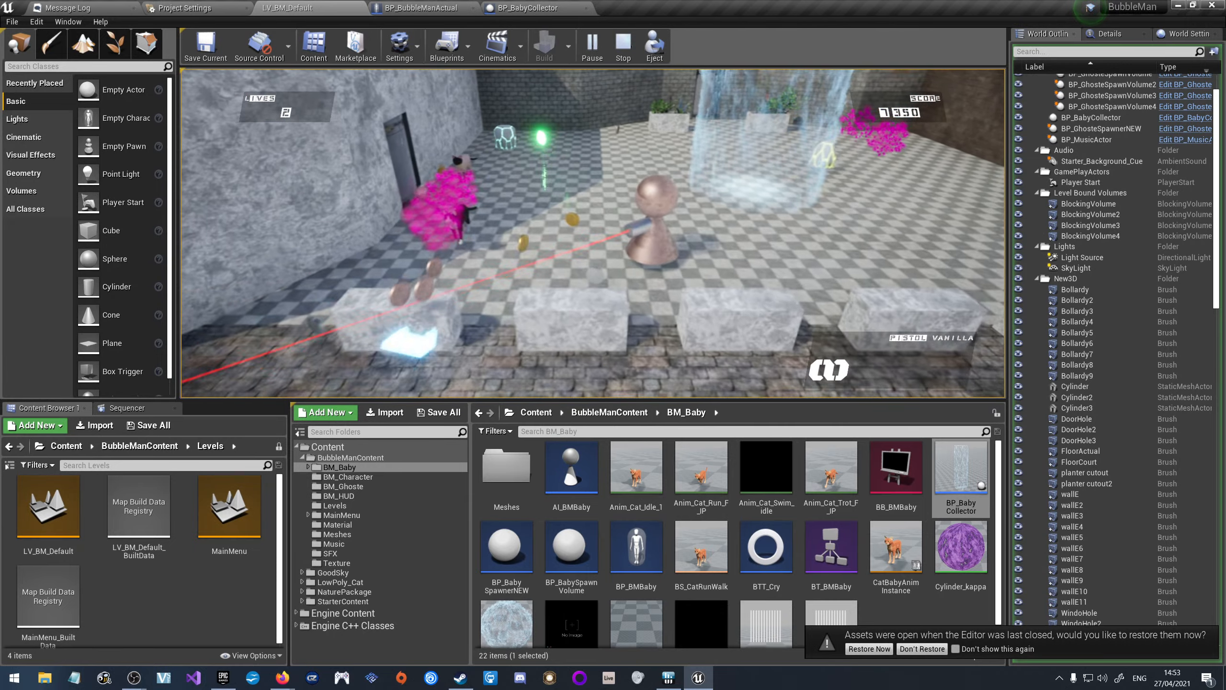
key("a")
key("s")
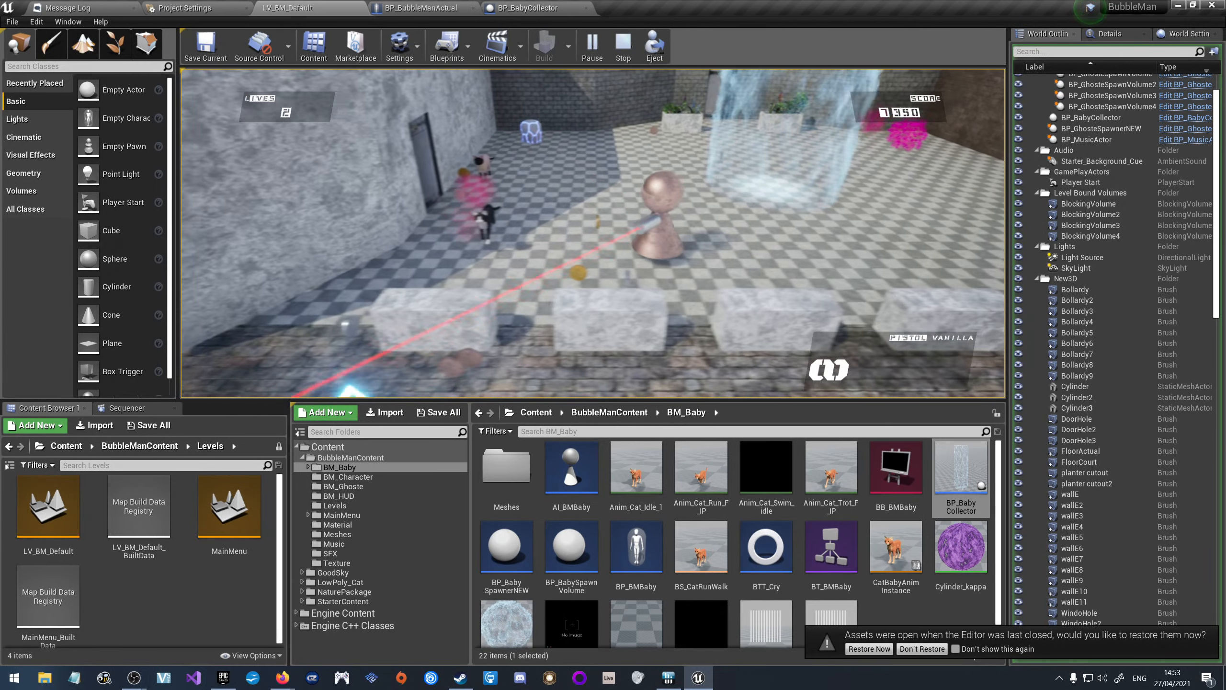
key("a")
key("w")
key("a")
key("s")
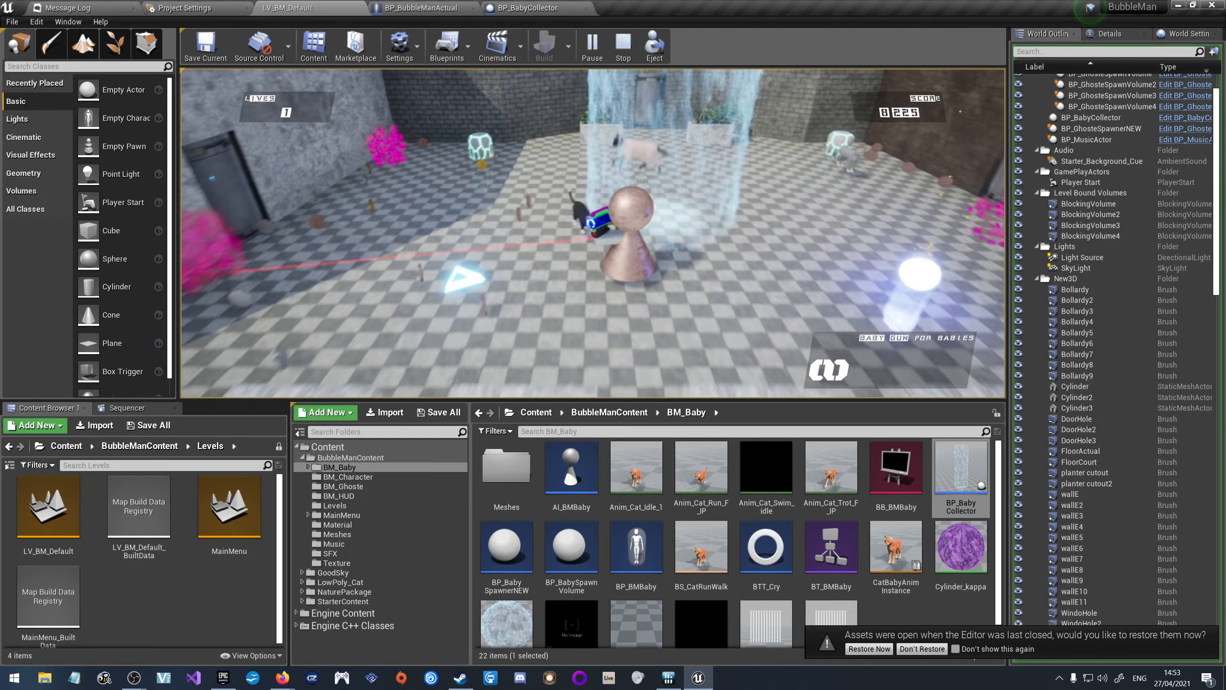
key("a")
key("d")
key("w")
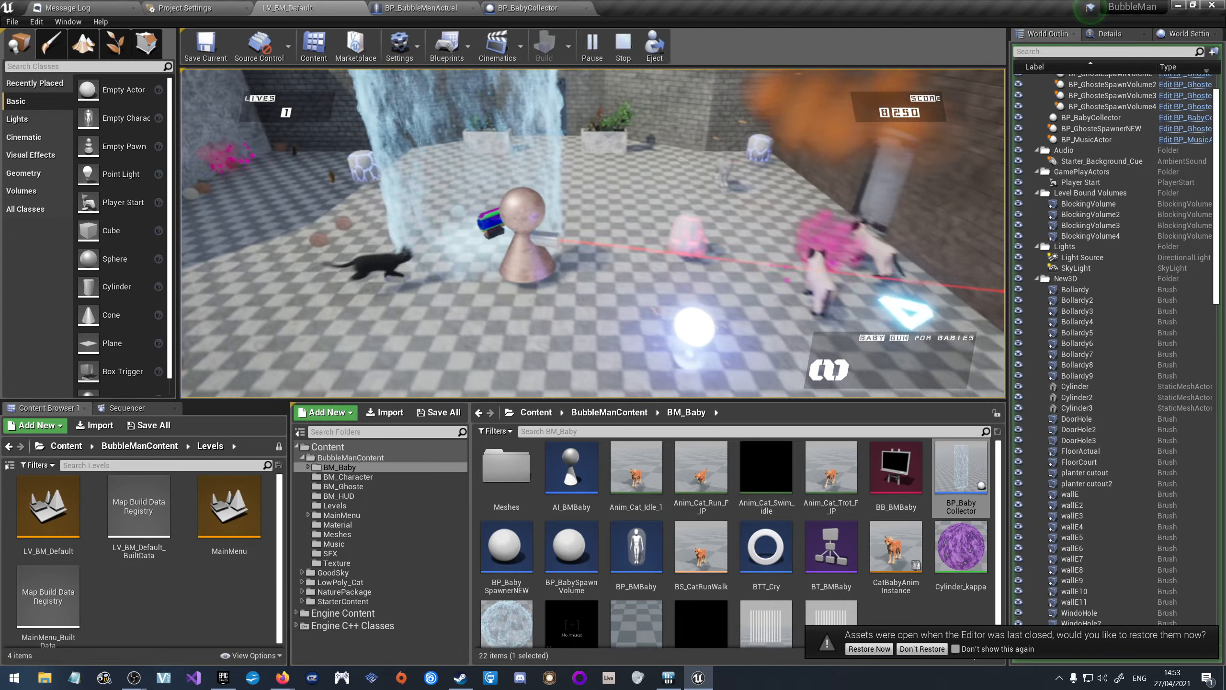
key("w")
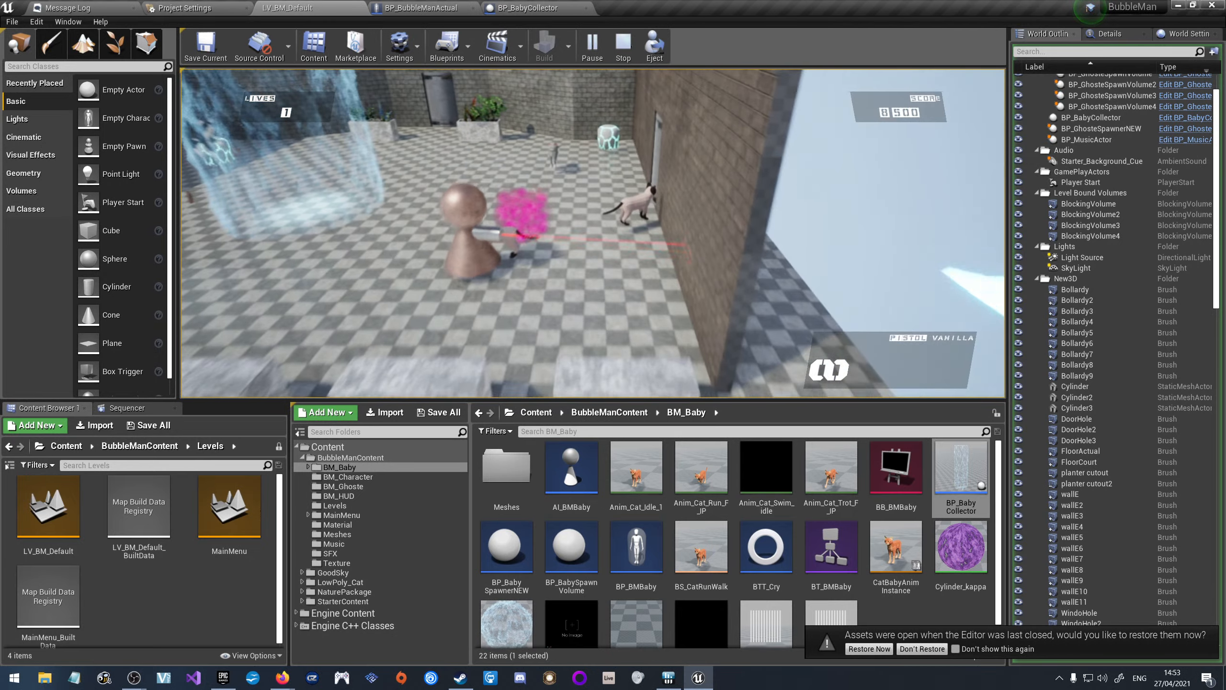
key("a")
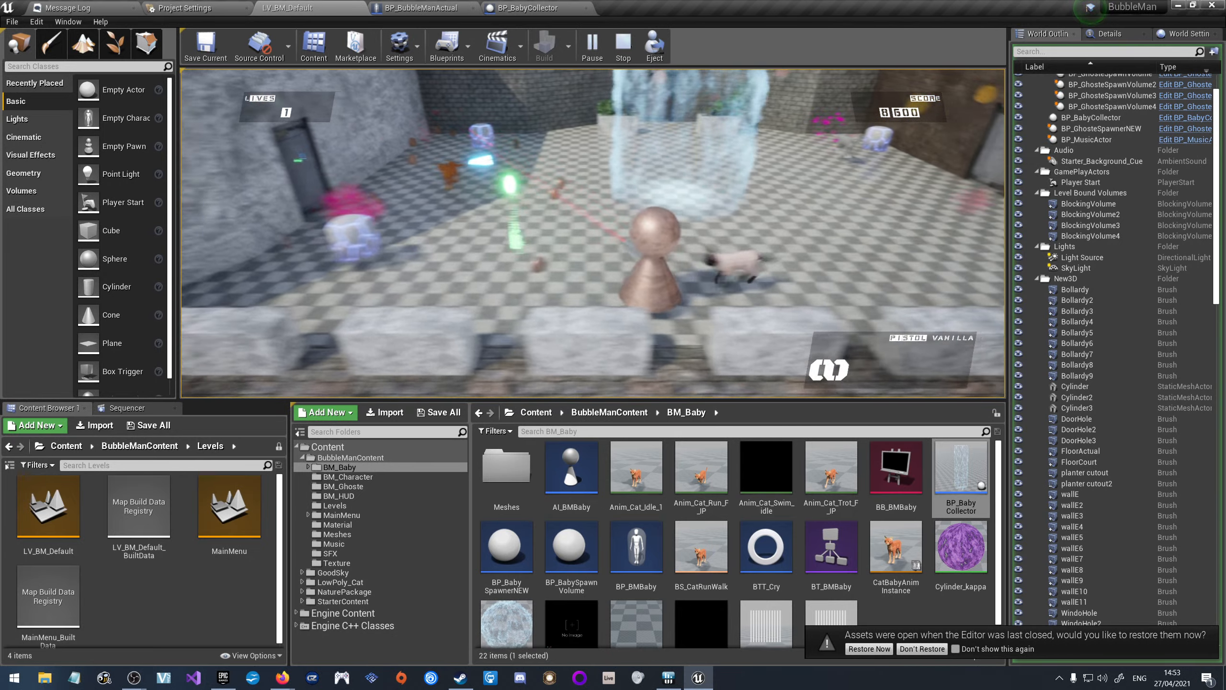
key("a")
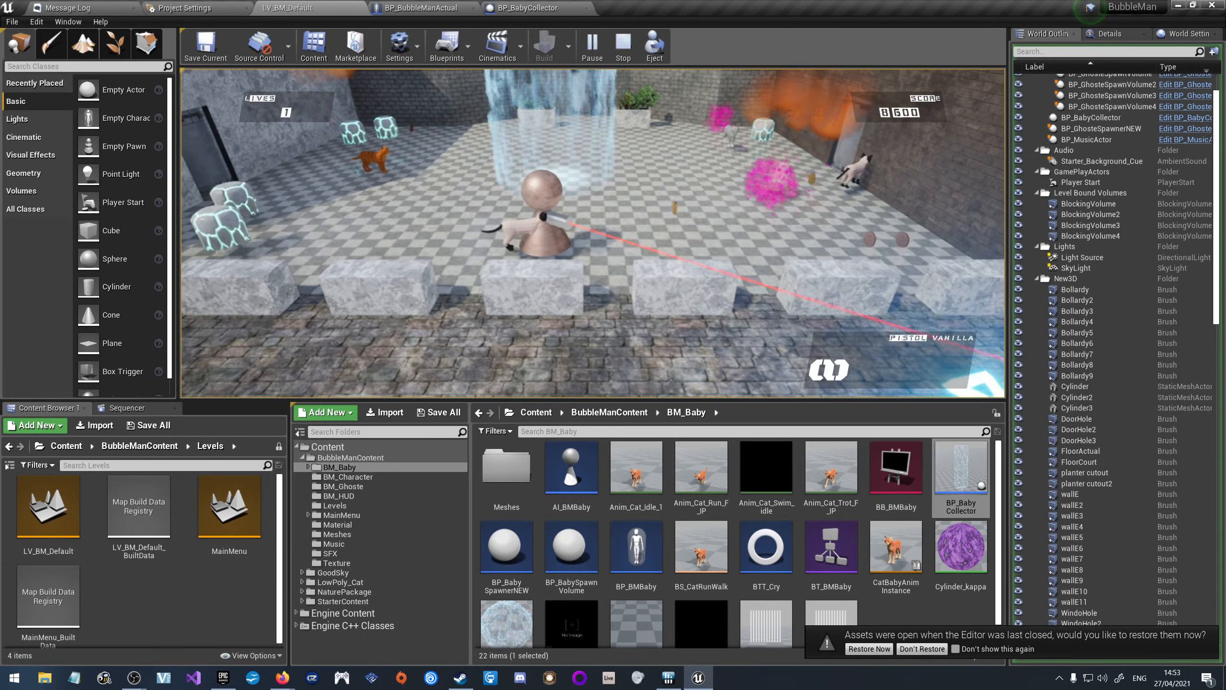
key("d")
key("s")
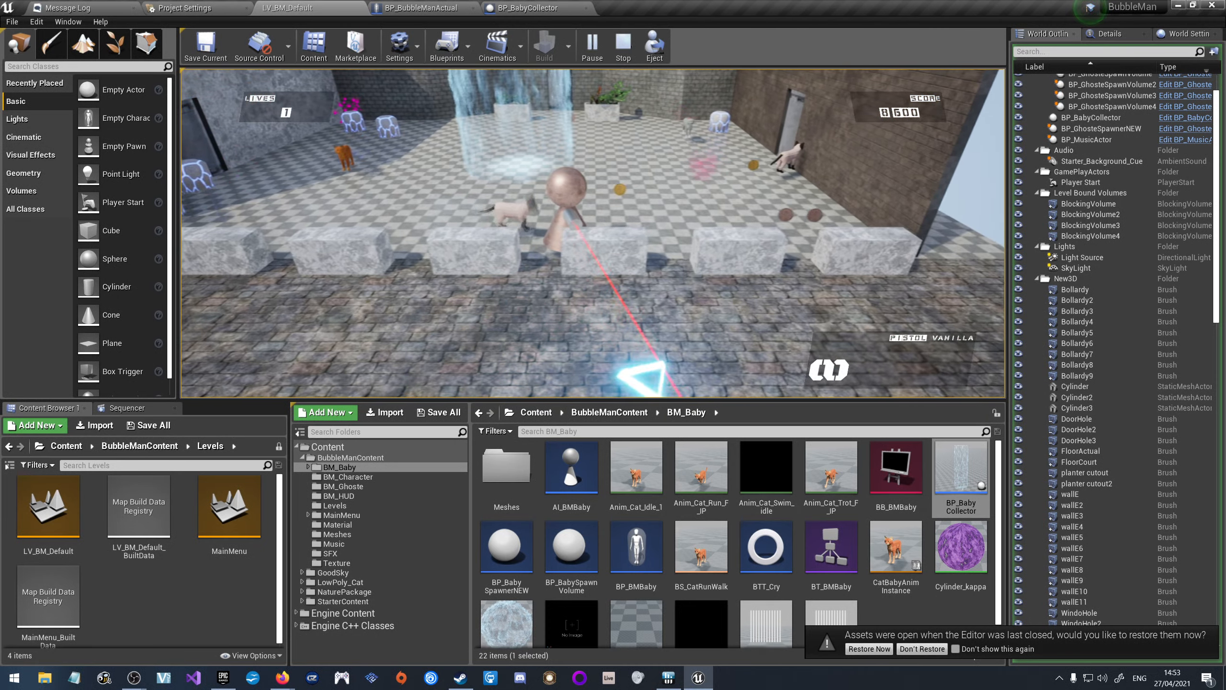
key("d")
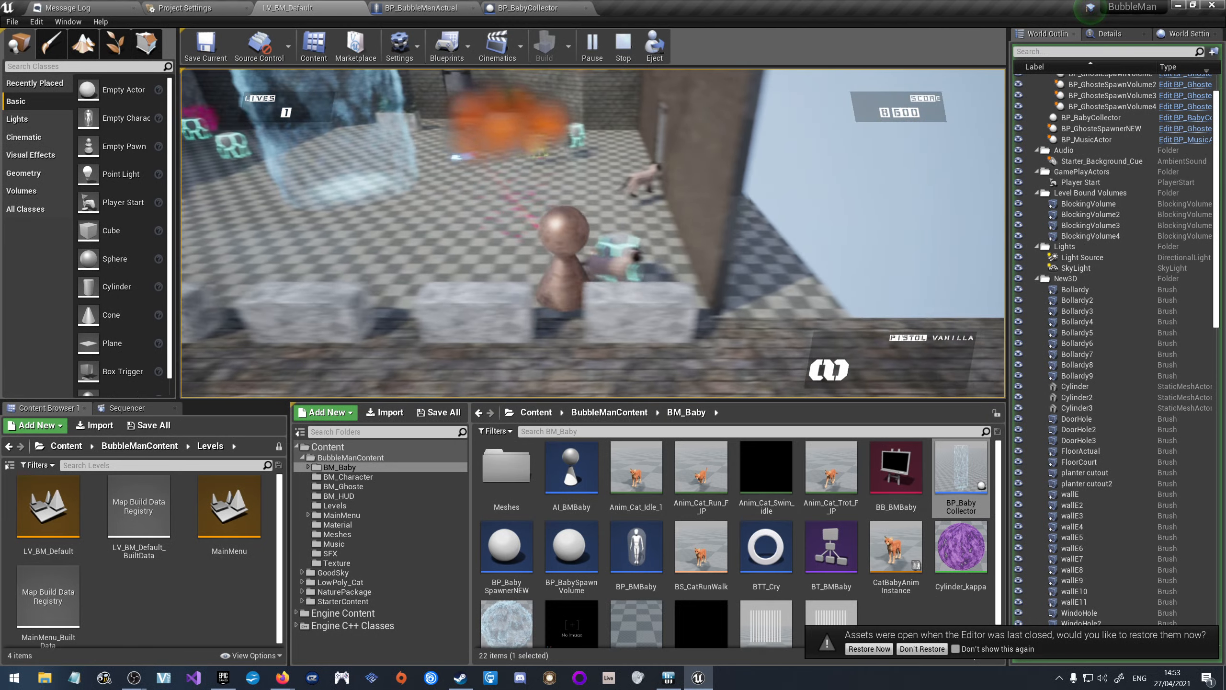
key("a")
key("w")
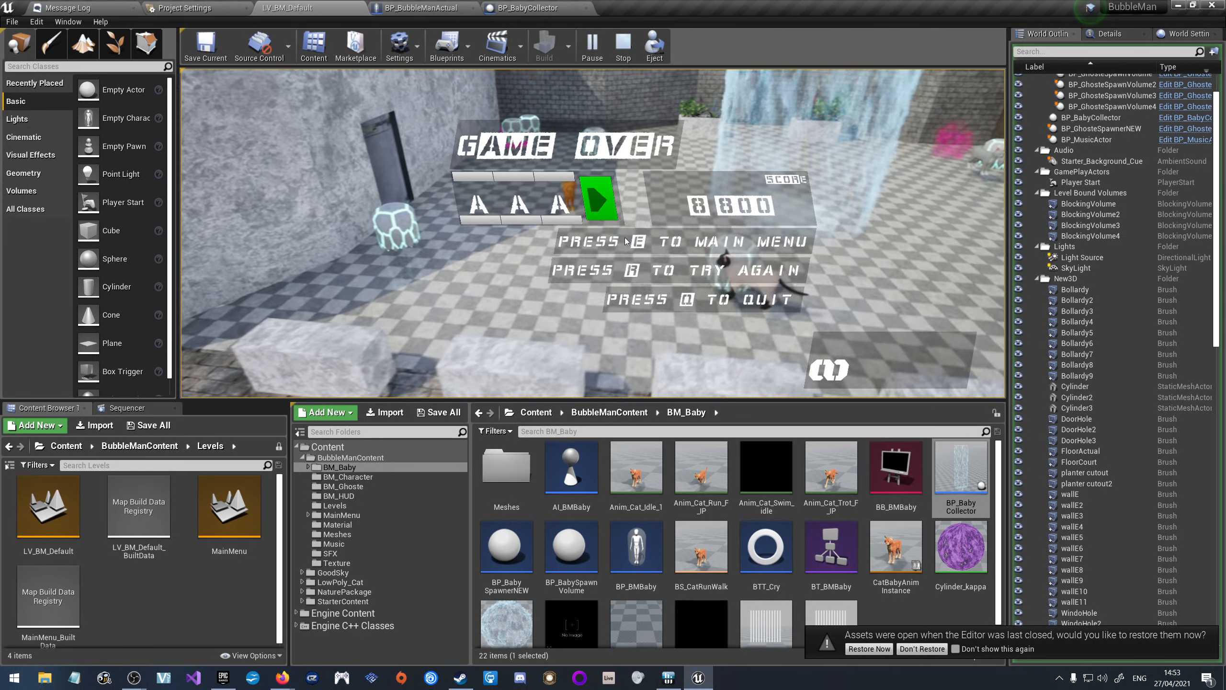
Try the game again from the game-over screen, play the level briefly, and end the play session.
key("r")
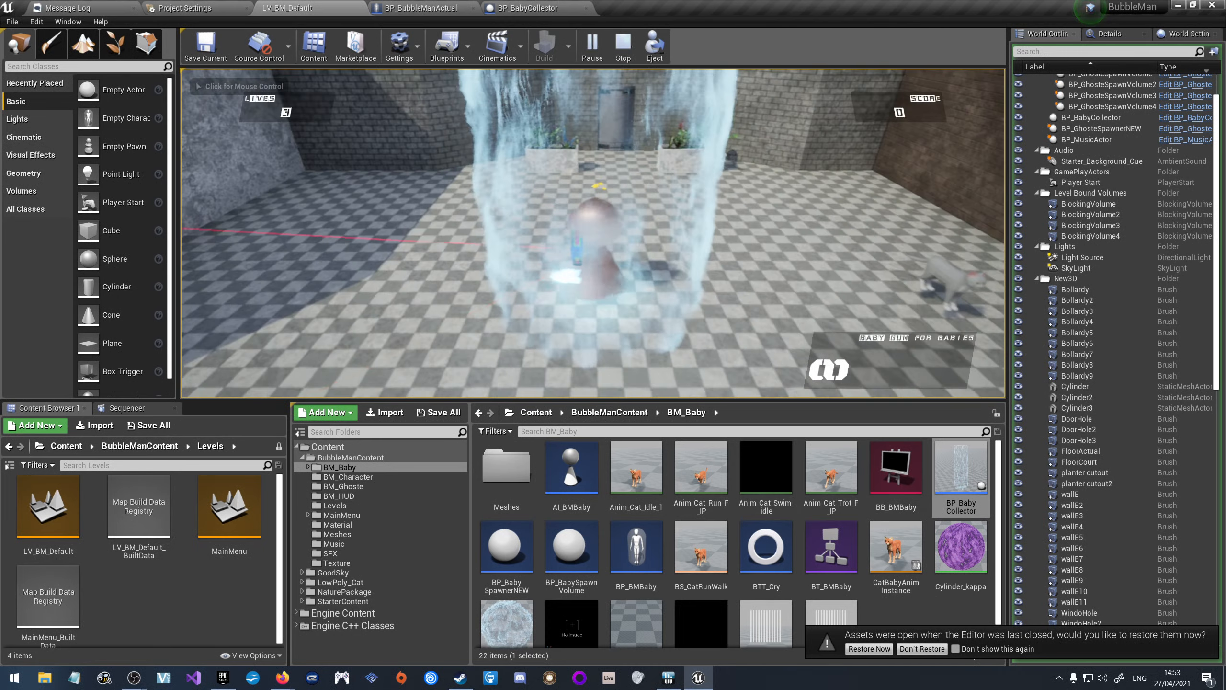
key("a")
key("s")
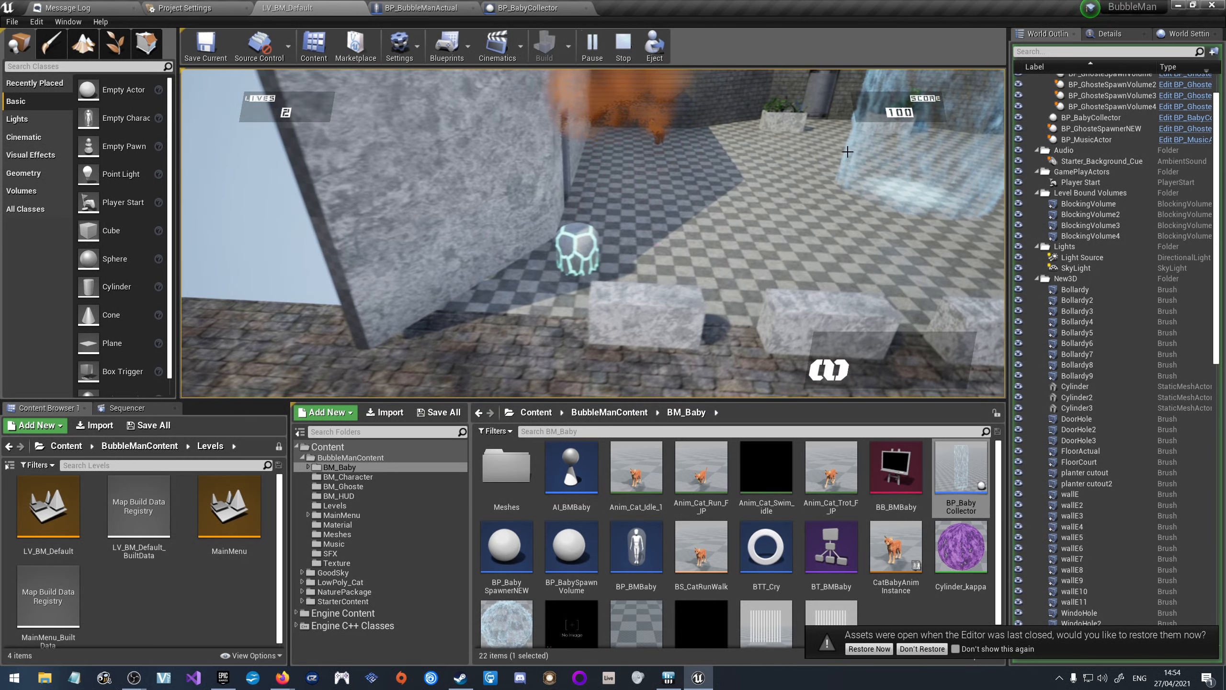
key("Escape")
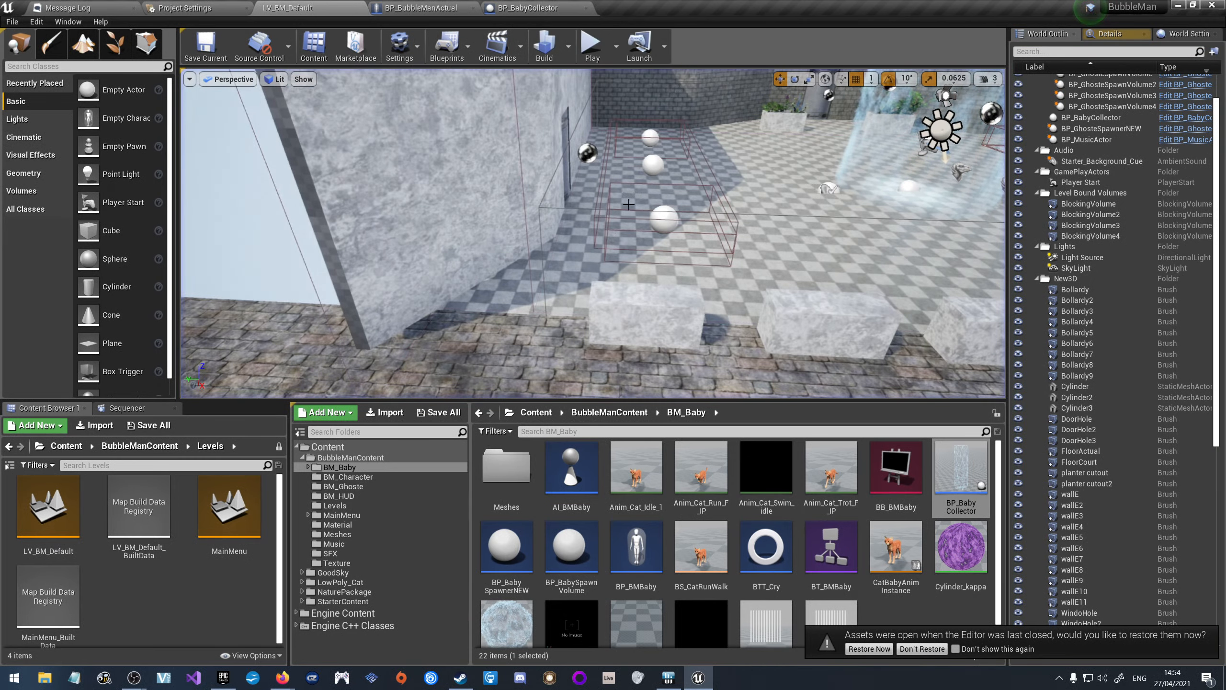
Select the FloorActual brush and pull the perspective camera back until the whole courtyard is in view.
right_click(491, 210)
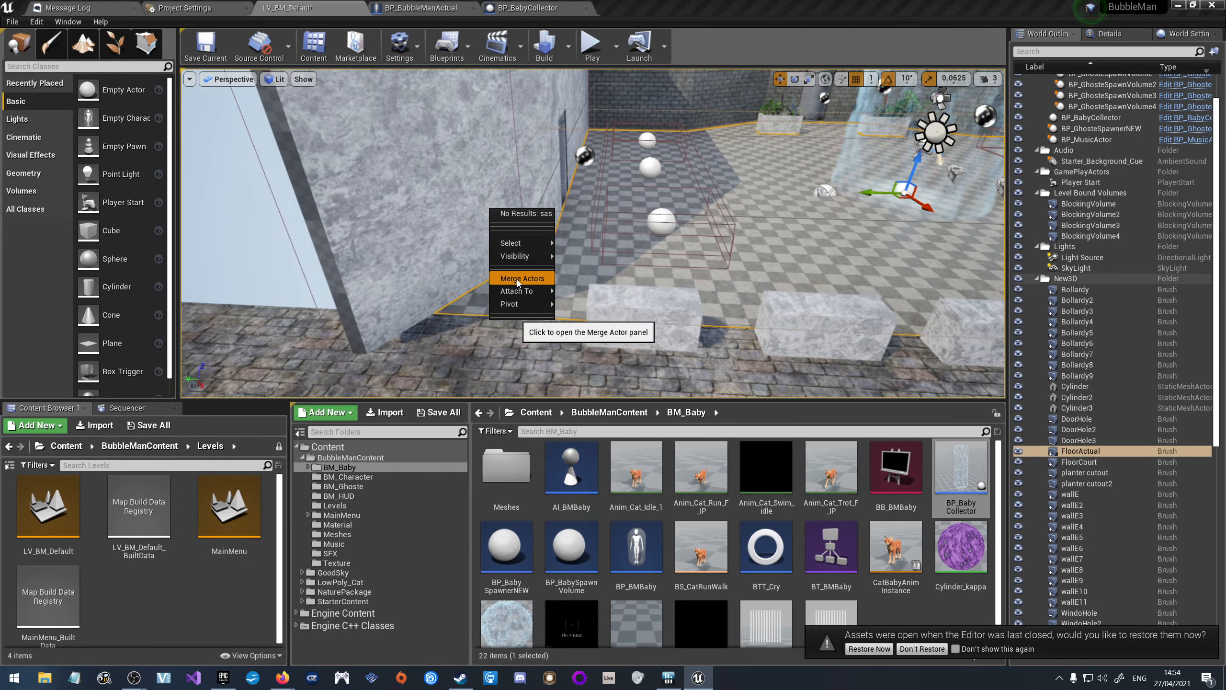
right_click_drag(372, 260, 574, 263)
key("s")
key("s")
key("a")
key("s")
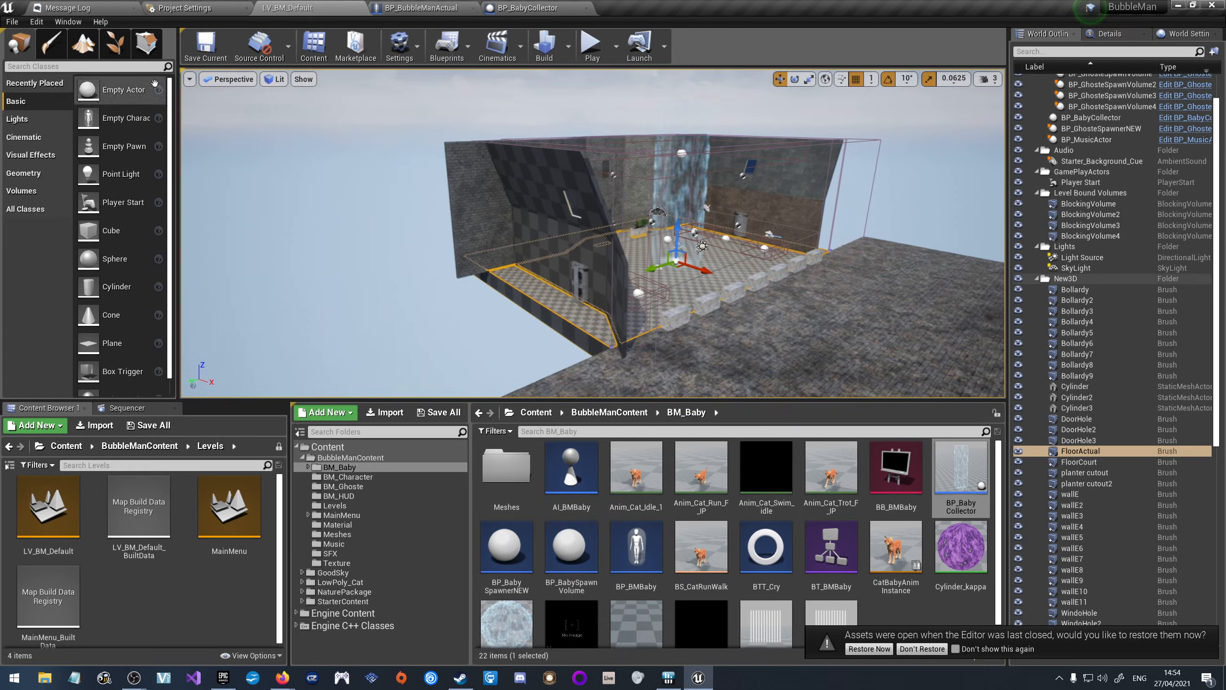
Switch the level viewport to the four-pane grid layout with front, right, top and perspective views.
left_click(189, 78)
left_click(212, 116)
left_click(189, 79)
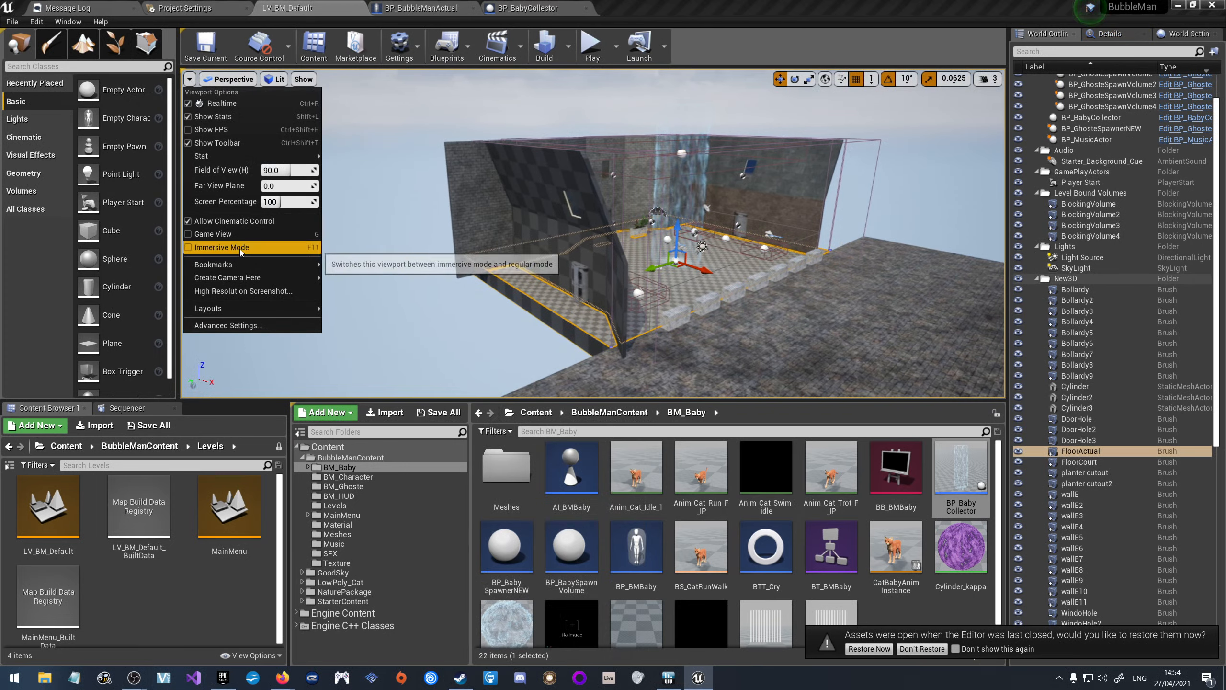
mouse_move(270, 308)
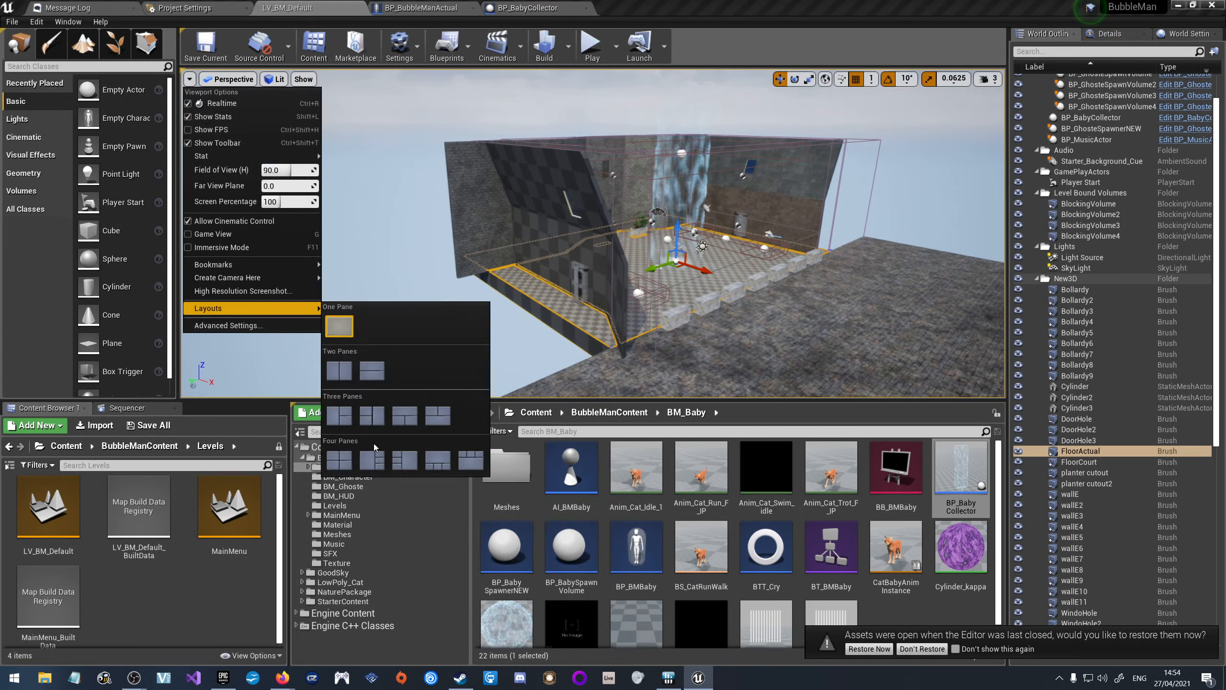
left_click(351, 461)
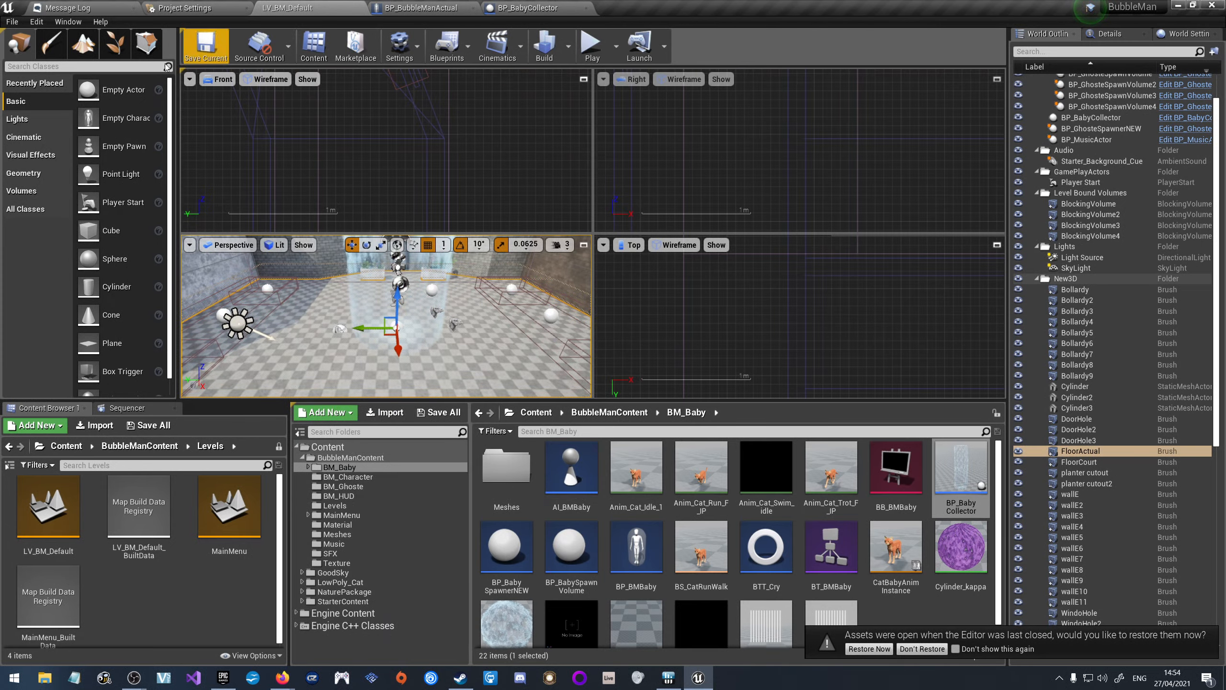
Enter Brush Editing mode and frame the selected FloorActual brush in the orthographic views.
left_click(51, 45)
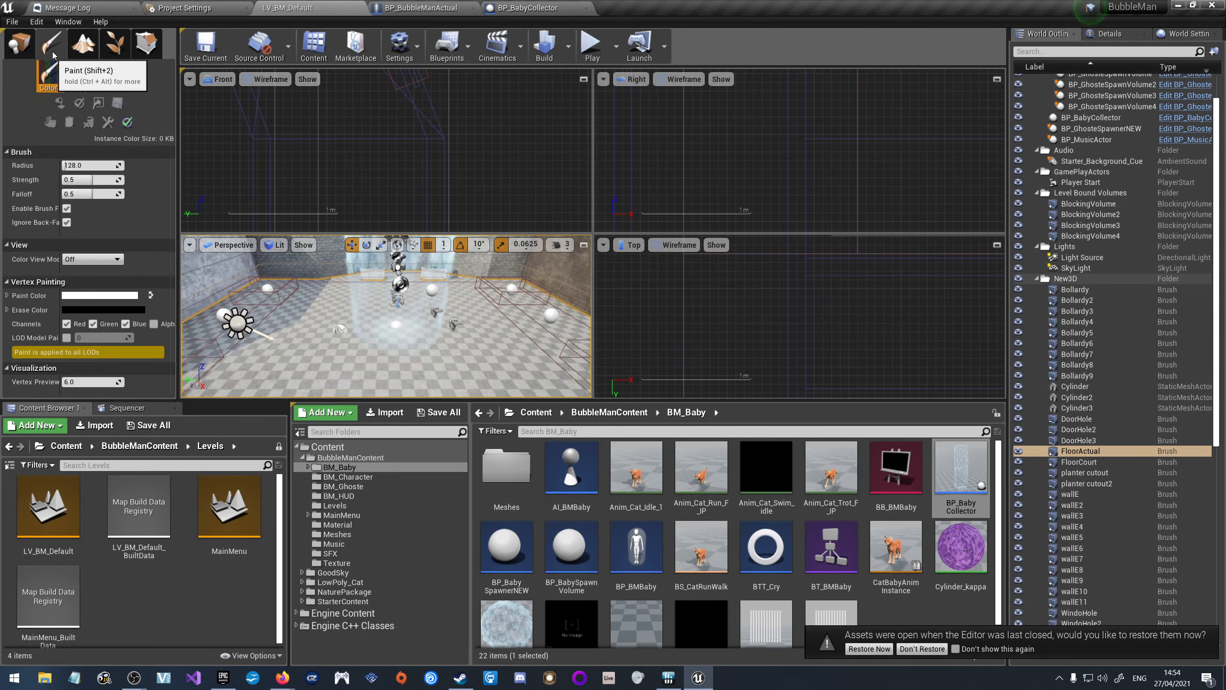
left_click(145, 44)
scroll(815, 163, "down", 20)
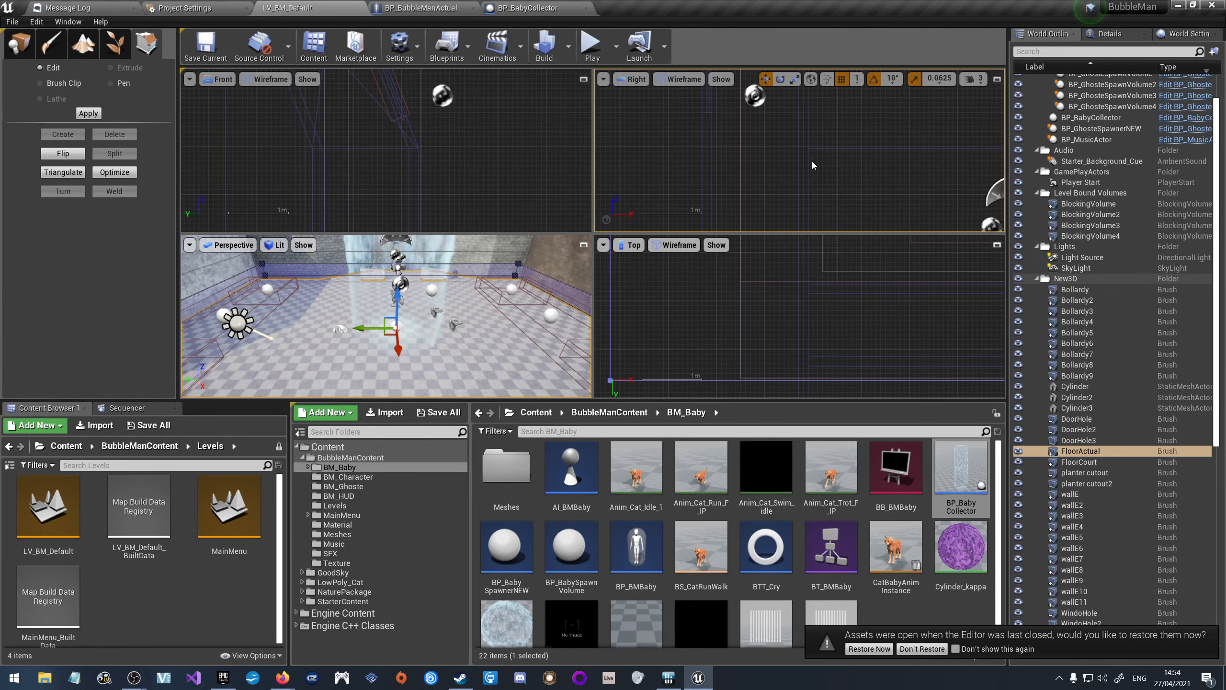
key("f")
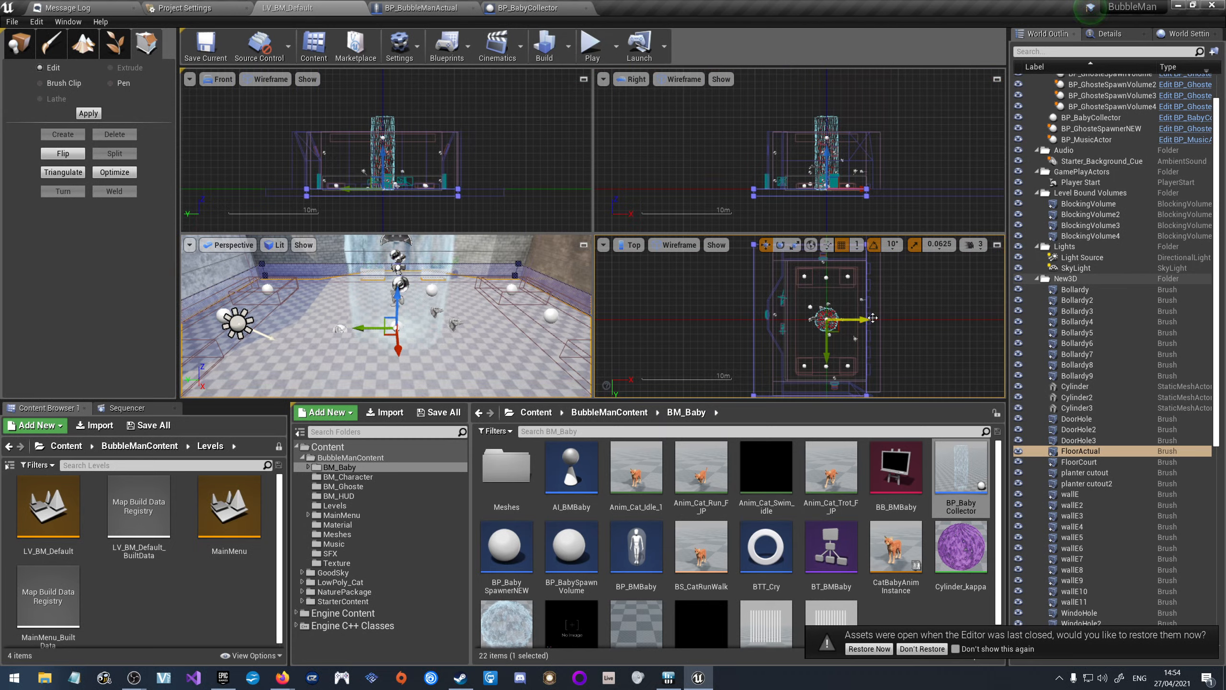
Select the FloorActual vertices along the lower edge of the top view and move them outward along Y, beyond the courtyard wall.
scroll(865, 339, "down", 4)
scroll(865, 339, "up", 12)
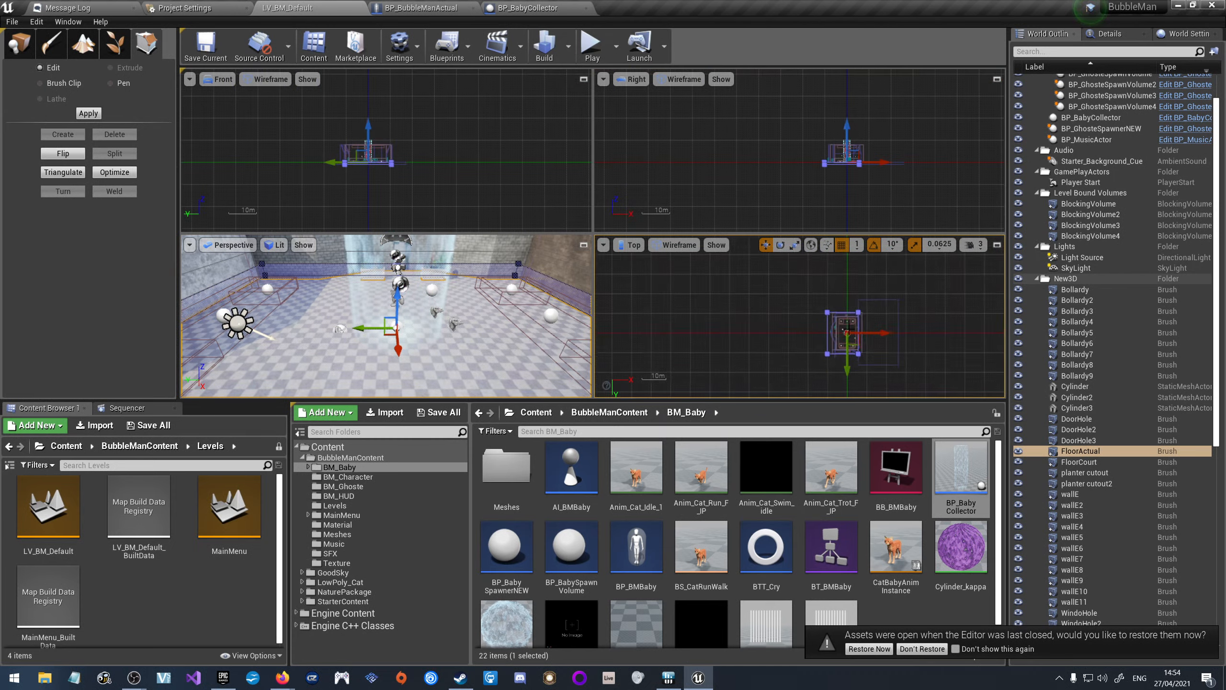
scroll(838, 312, "down", 10)
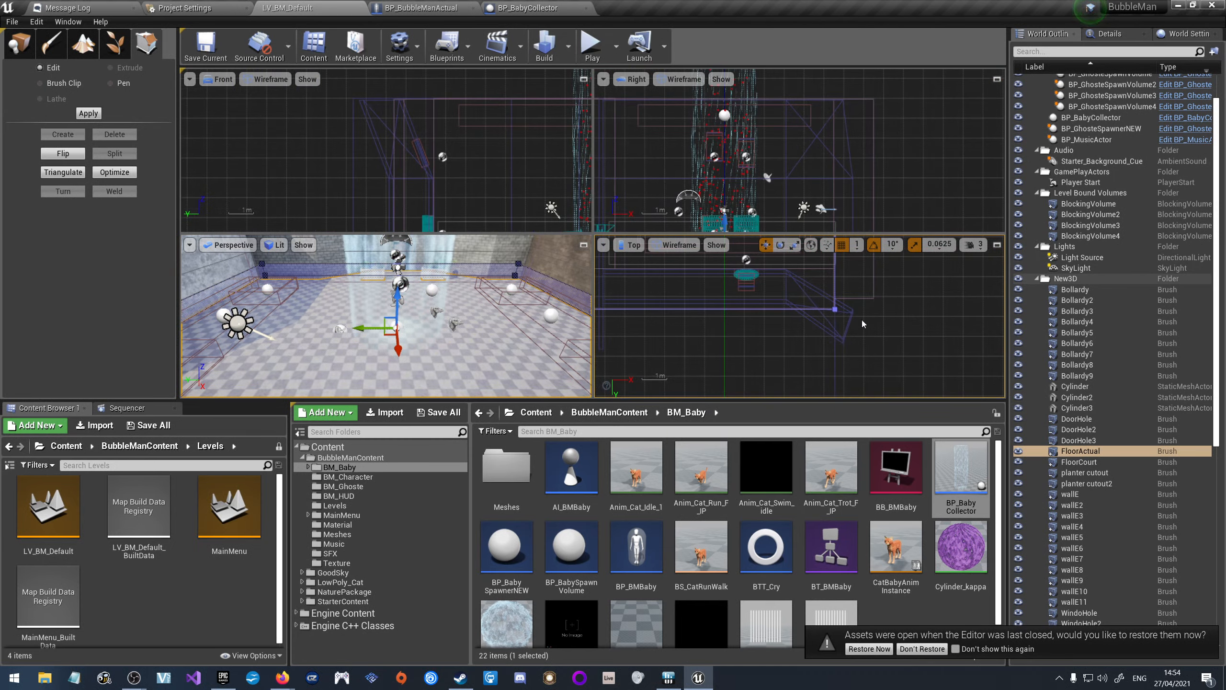
mouse_move(913, 335)
left_mouse_down()
mouse_move(668, 320)
mouse_move(674, 309)
left_mouse_up()
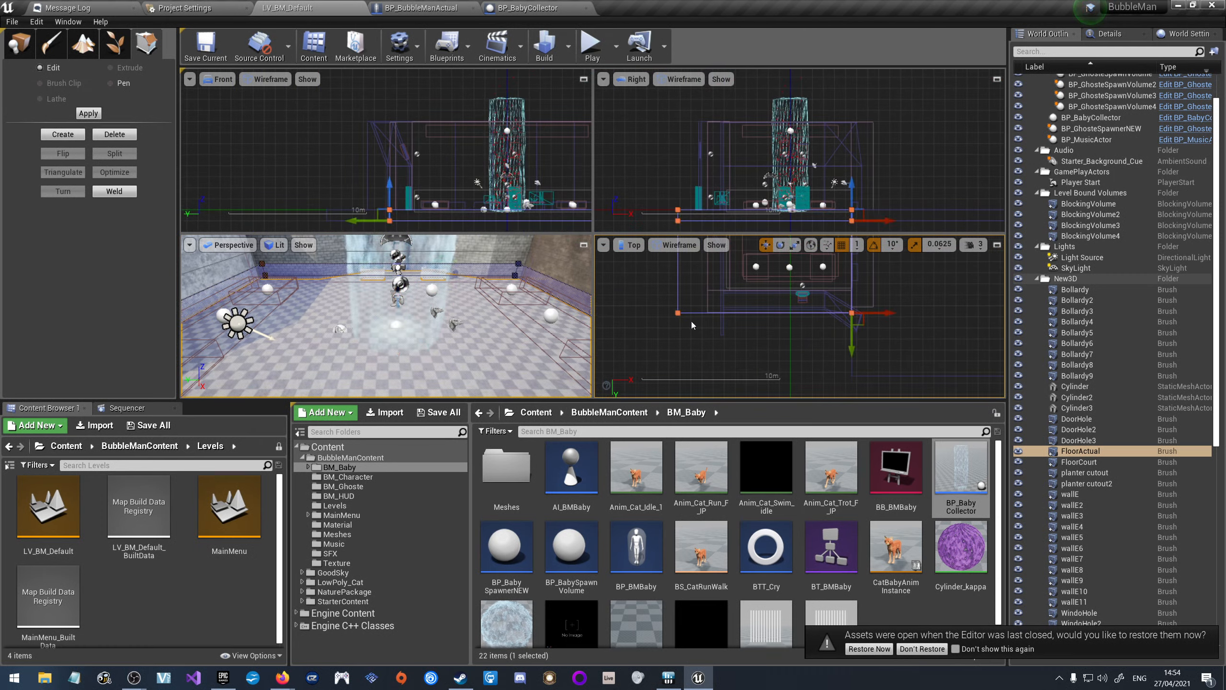
left_click_drag(853, 335, 853, 414)
Select the FloorActual vertices along the upper edge of the top view and move them outward along Y, beyond the opposite wall.
scroll(911, 331, "down", 5)
scroll(911, 330, "down", 5)
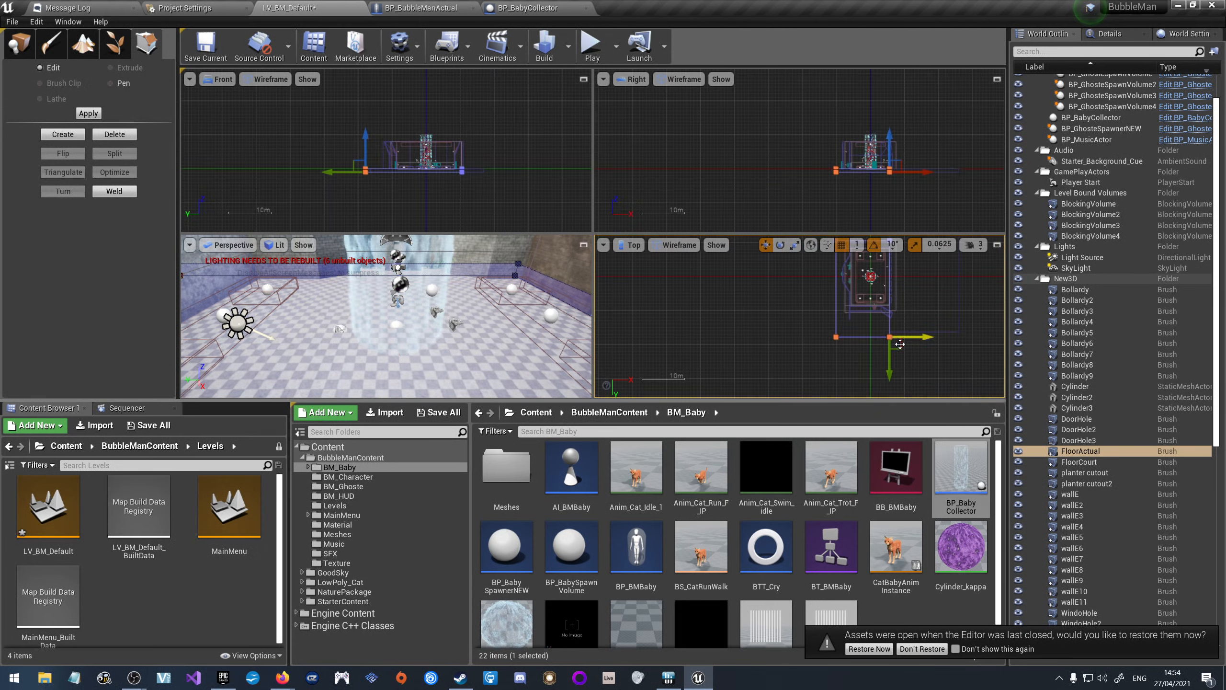
right_click_drag(906, 369, 901, 320)
scroll(900, 320, "up", 5)
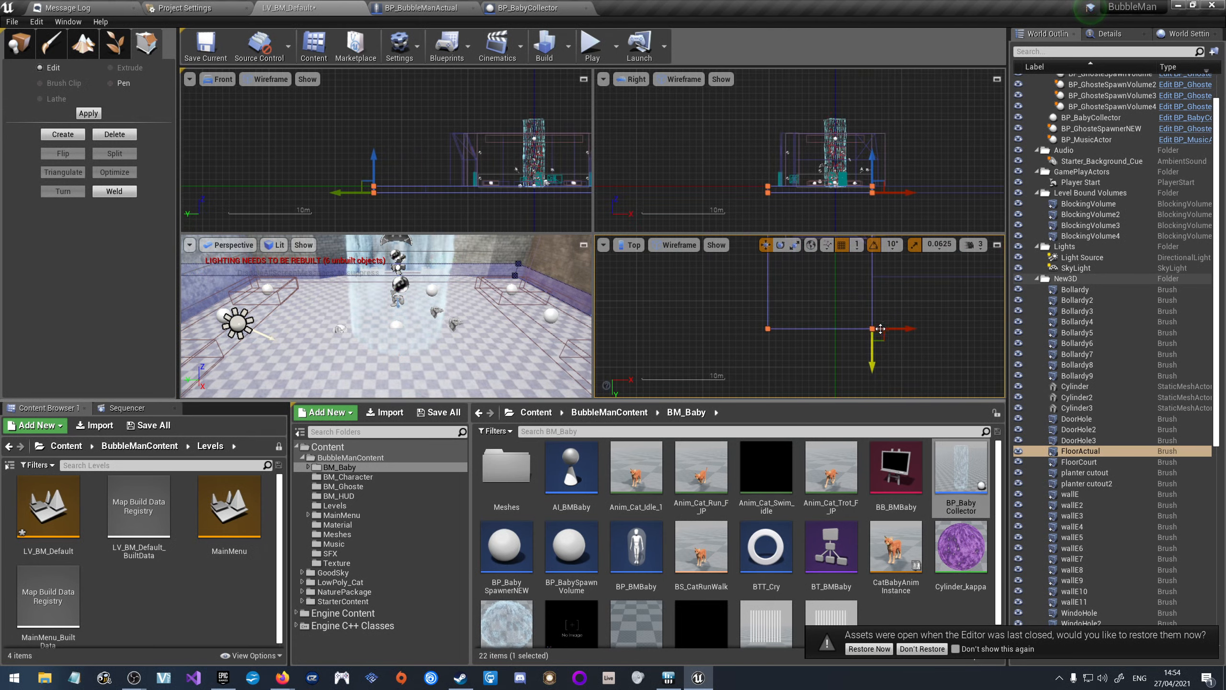
scroll(920, 338, "down", 5)
scroll(919, 287, "up", 5)
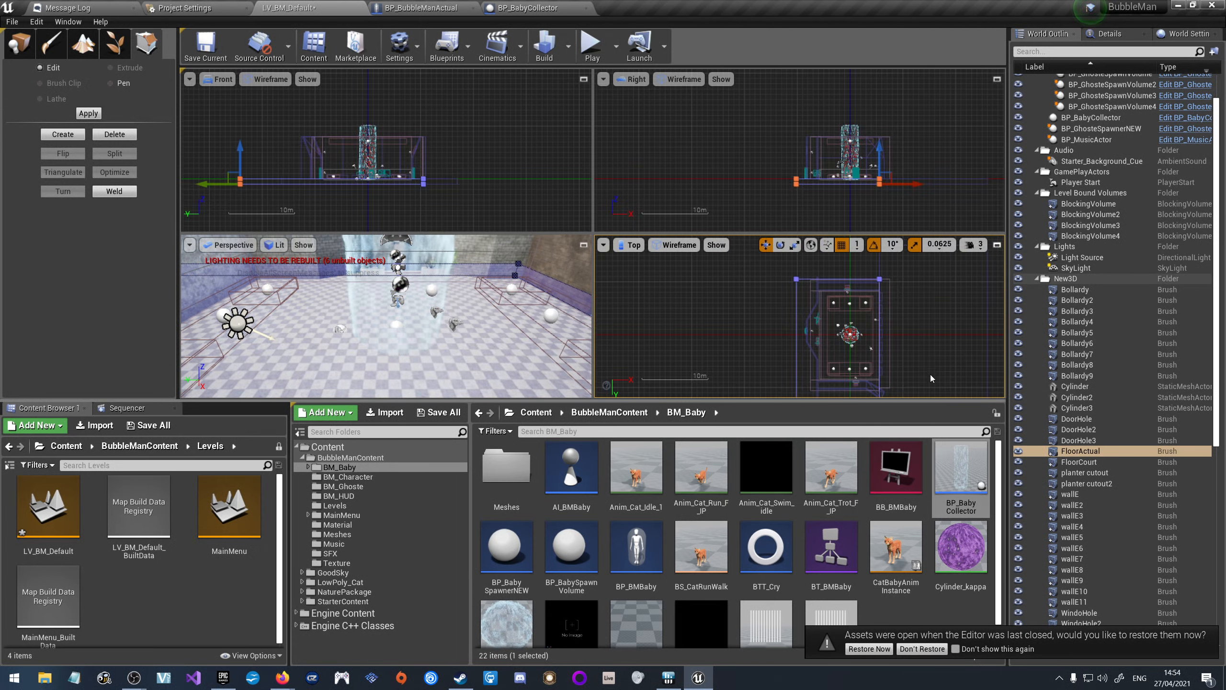
left_click_drag(895, 288, 764, 315)
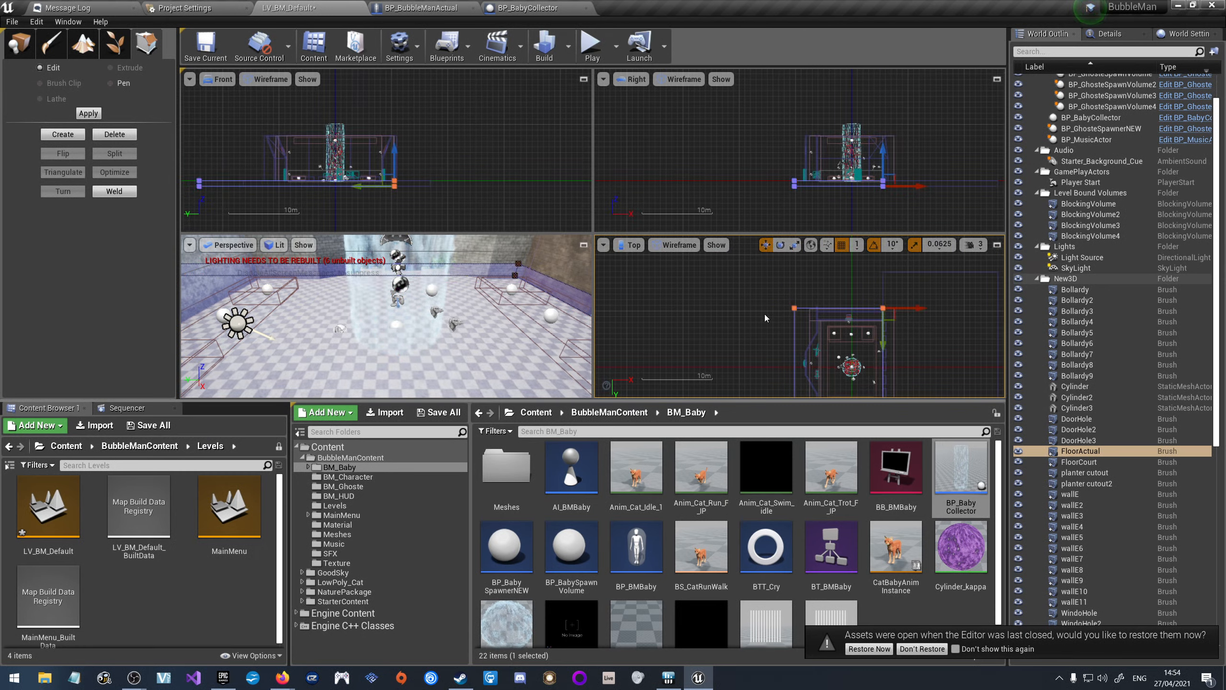
left_click_drag(883, 321, 882, 252)
Move FloorActual's left-edge vertices in the top view outward along X to widen the floor, deselect the brush, and save the current level.
scroll(924, 338, "down", 5)
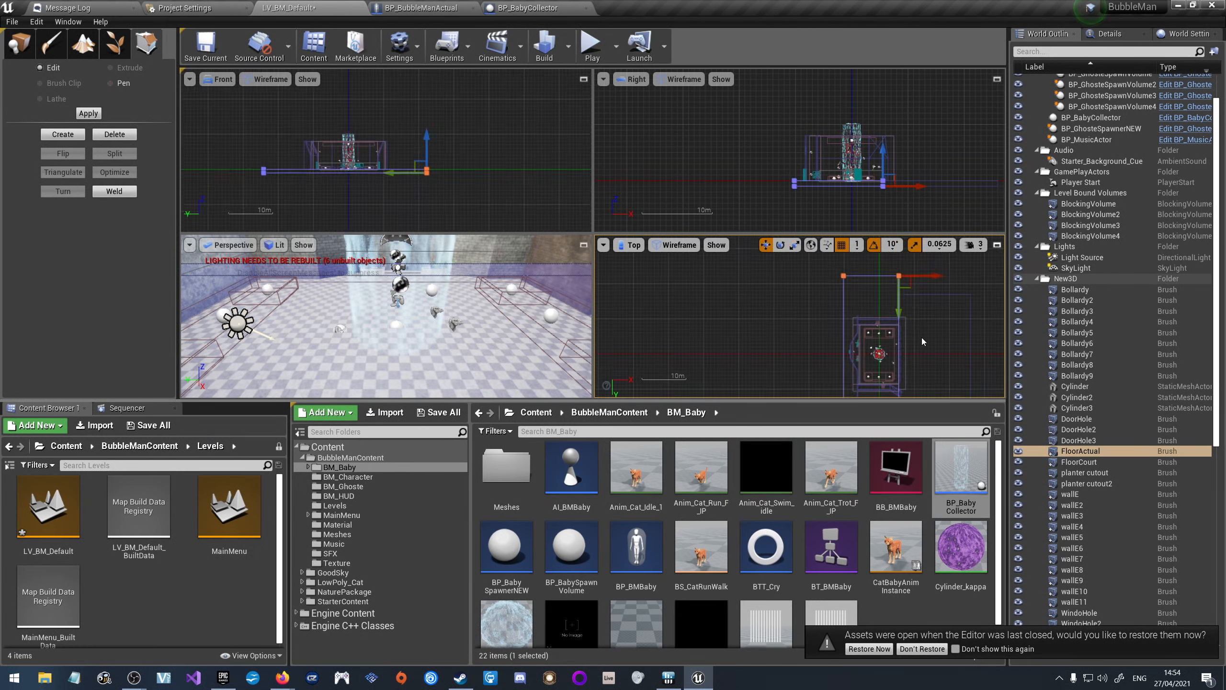
scroll(913, 292, "up", 4)
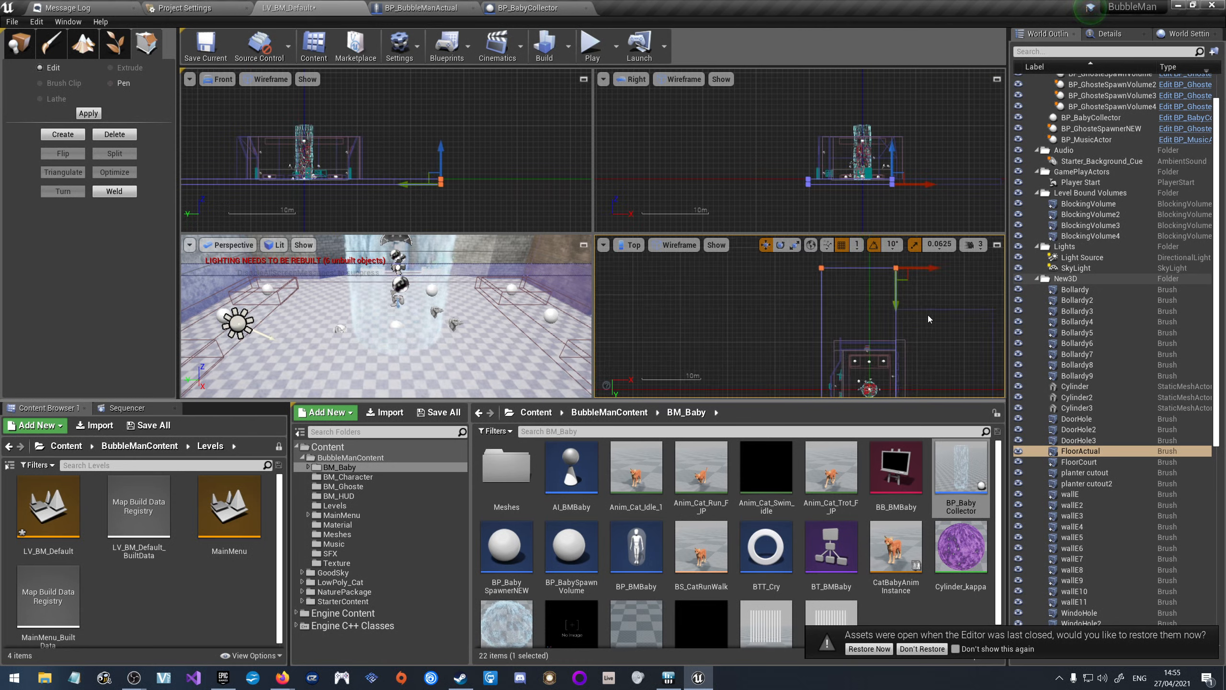
scroll(927, 314, "down", 4)
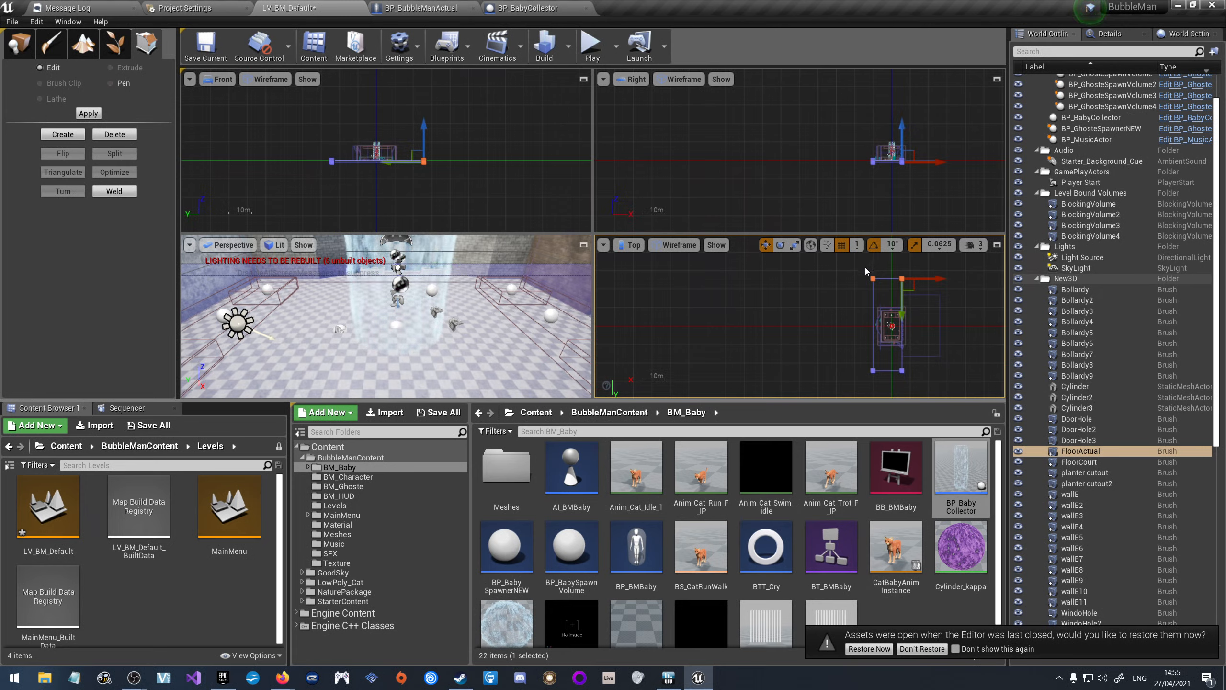
mouse_move(878, 267)
left_mouse_down()
mouse_move(867, 386)
mouse_move(853, 368)
left_mouse_up()
left_click(944, 321)
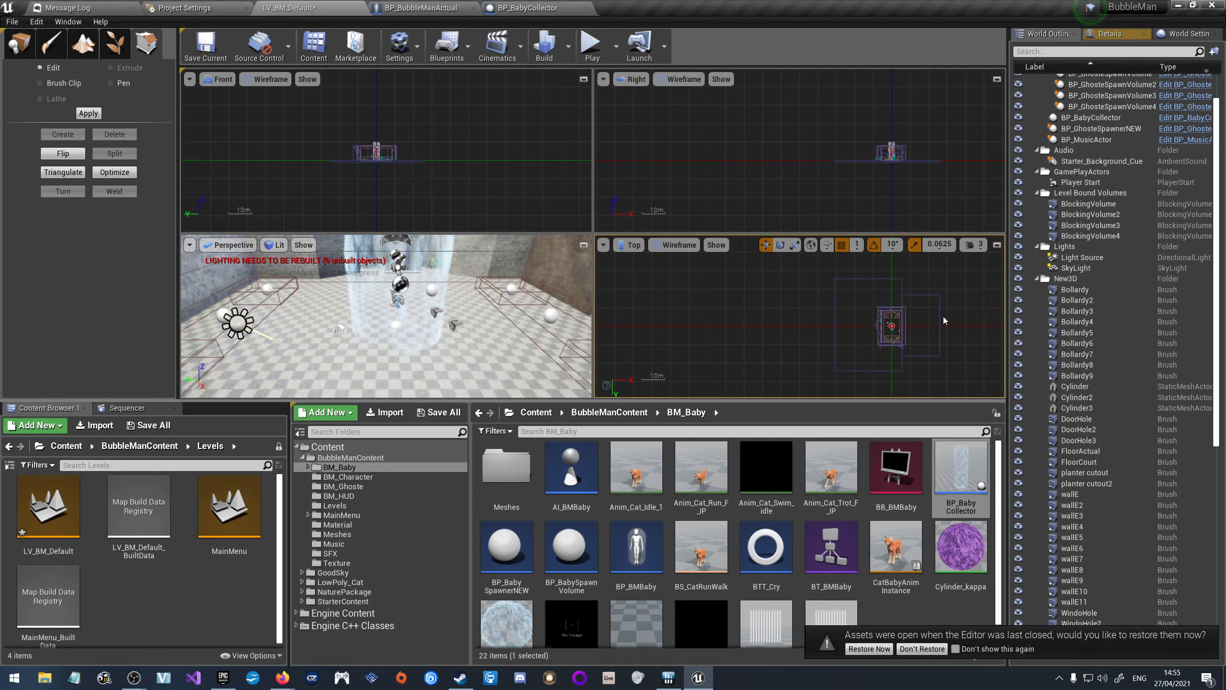
left_click(205, 46)
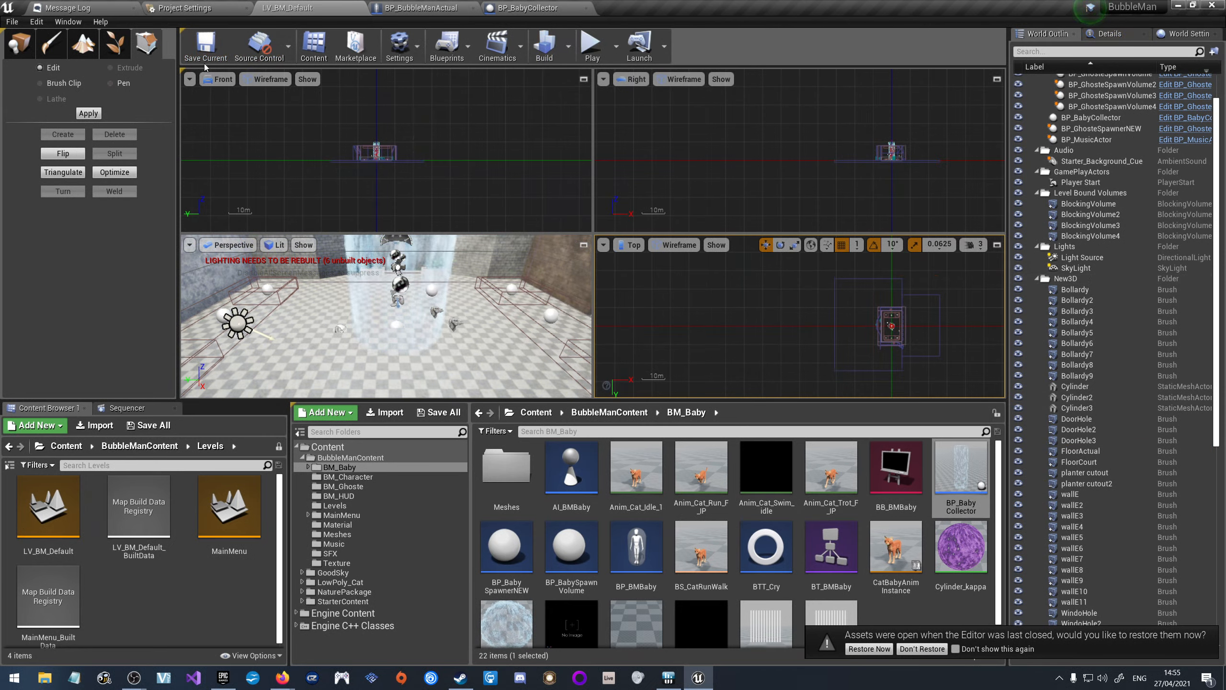
Switch to a single, enlarged perspective viewport, save the current level and leave Brush Editing mode.
left_click(189, 79)
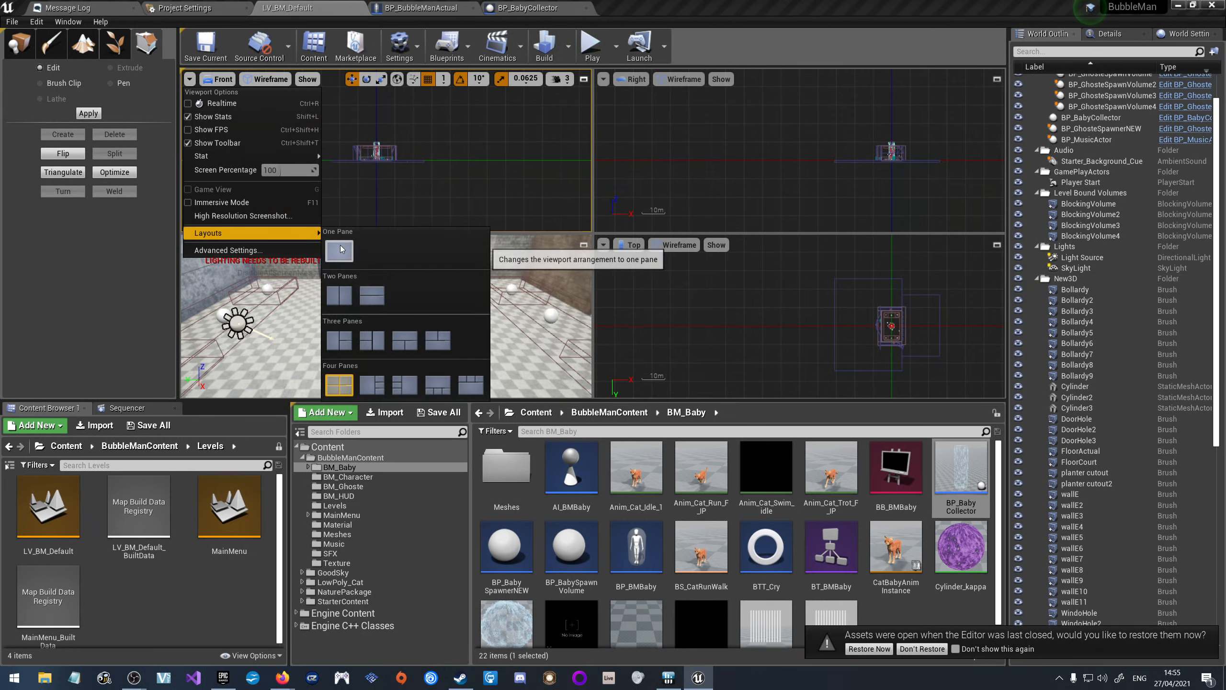
left_click(340, 245)
left_click(206, 47)
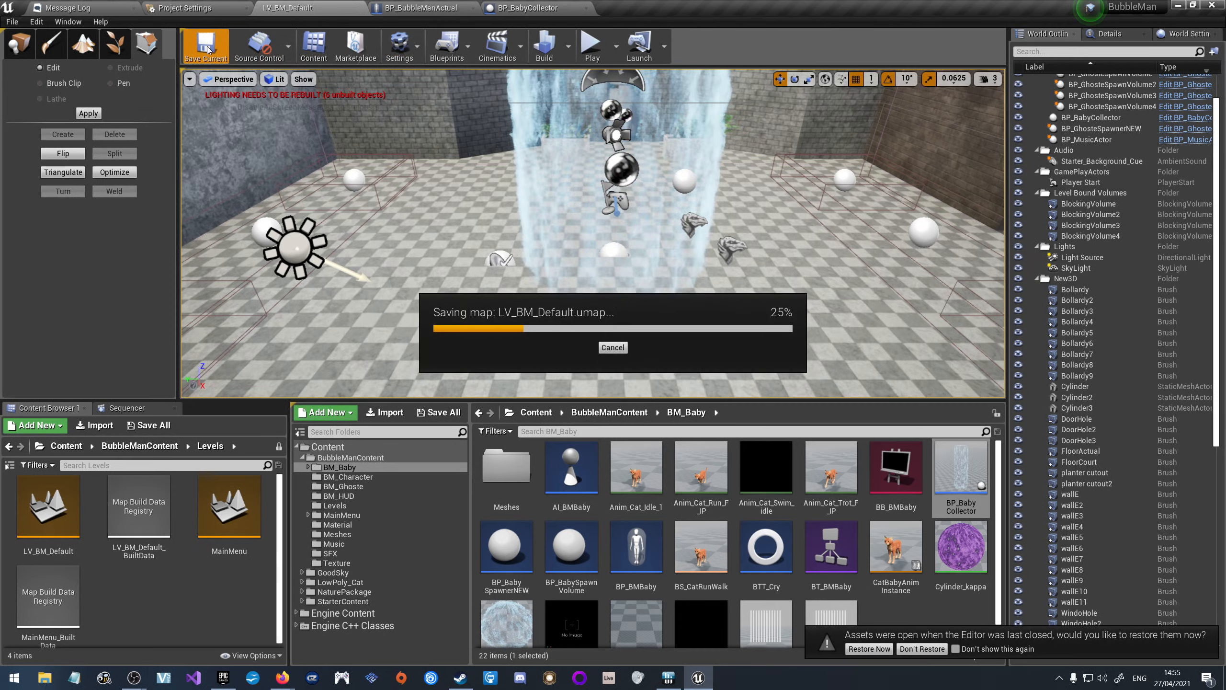
left_click_drag(559, 400, 556, 451)
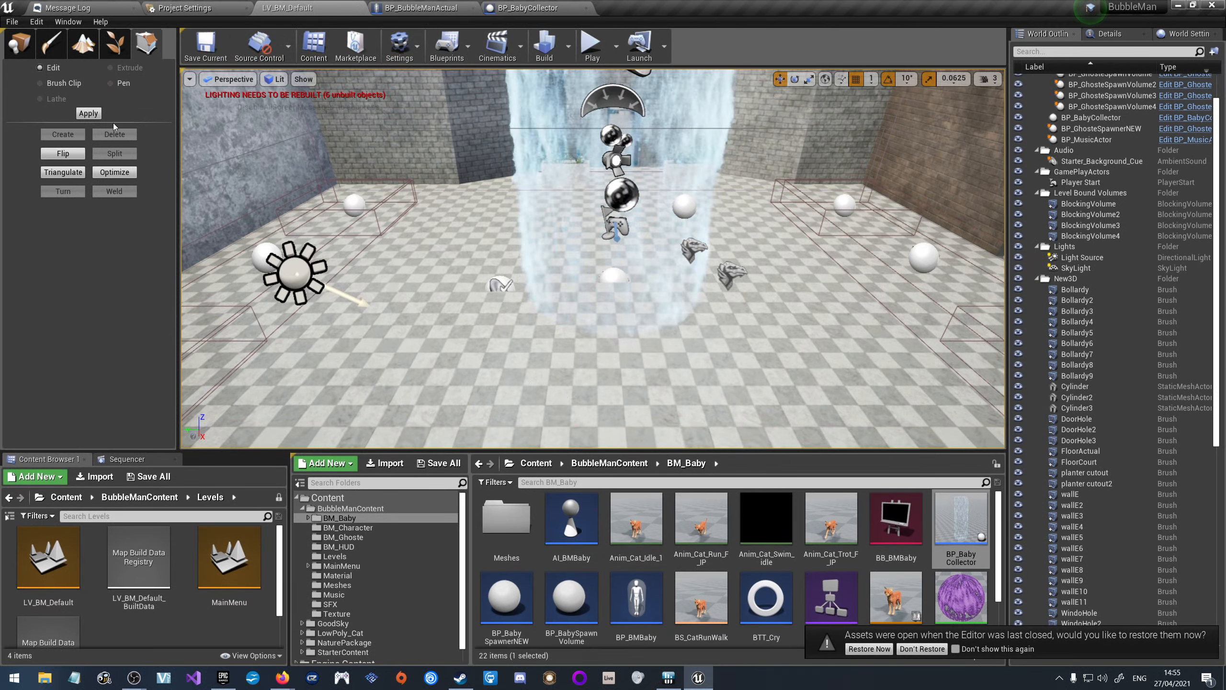
left_click(93, 49)
Playtest the level, moving the character around the courtyard and along the bollard row, and end the session.
left_click(591, 46)
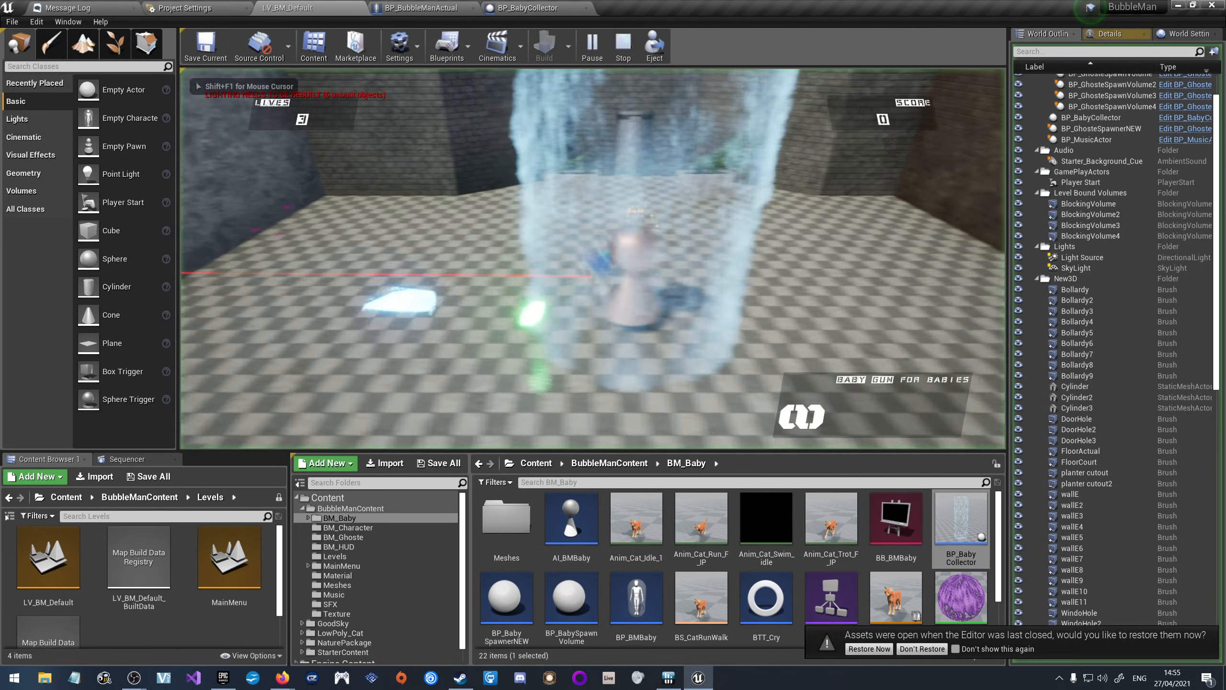
key("s")
key("a")
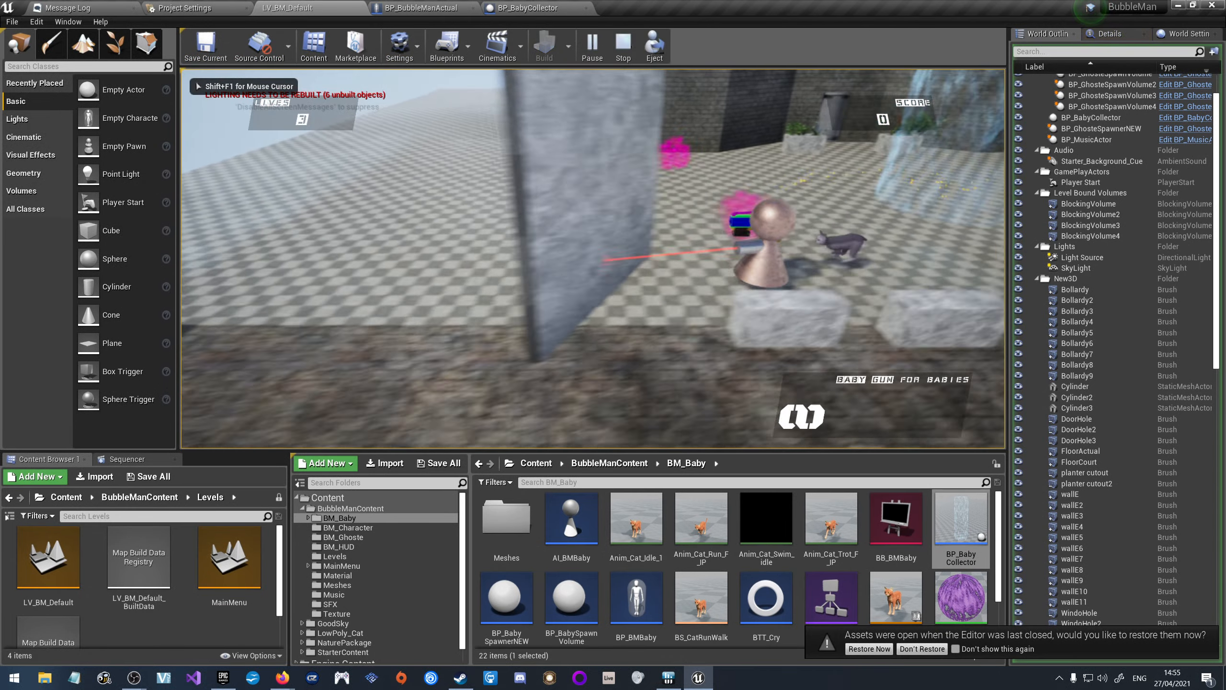
key("d")
key("a")
key("d")
key("w")
key("a")
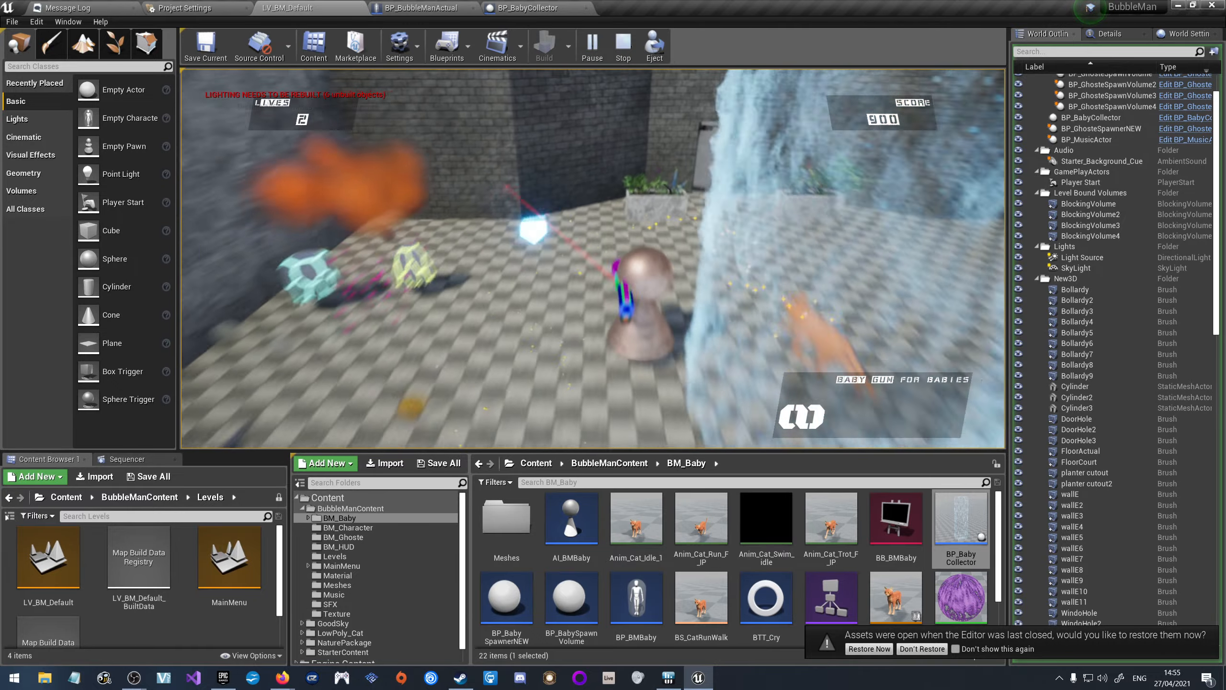
key("a")
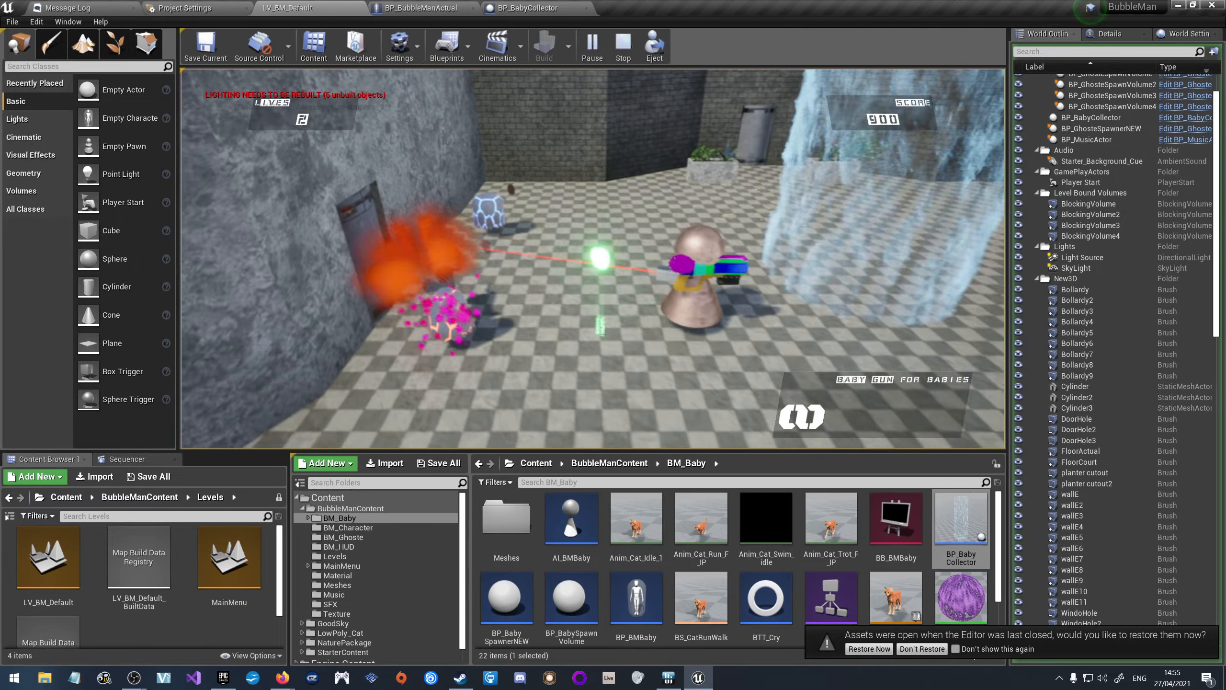
key("d")
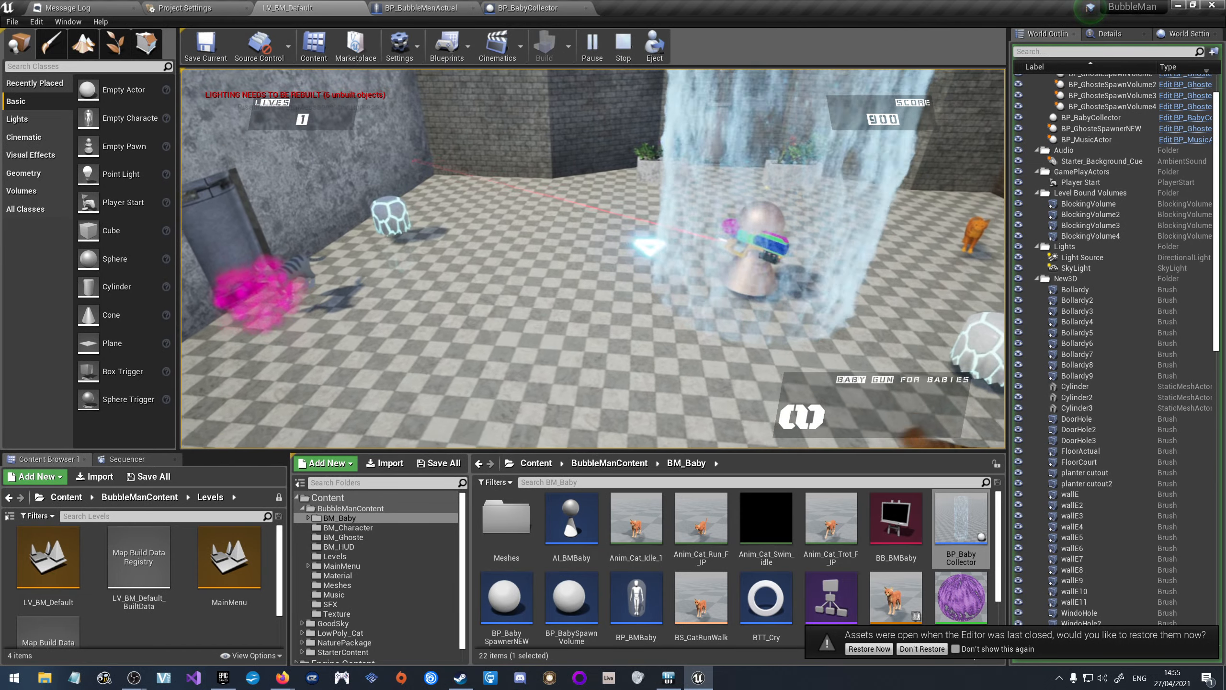
key("s")
key("a")
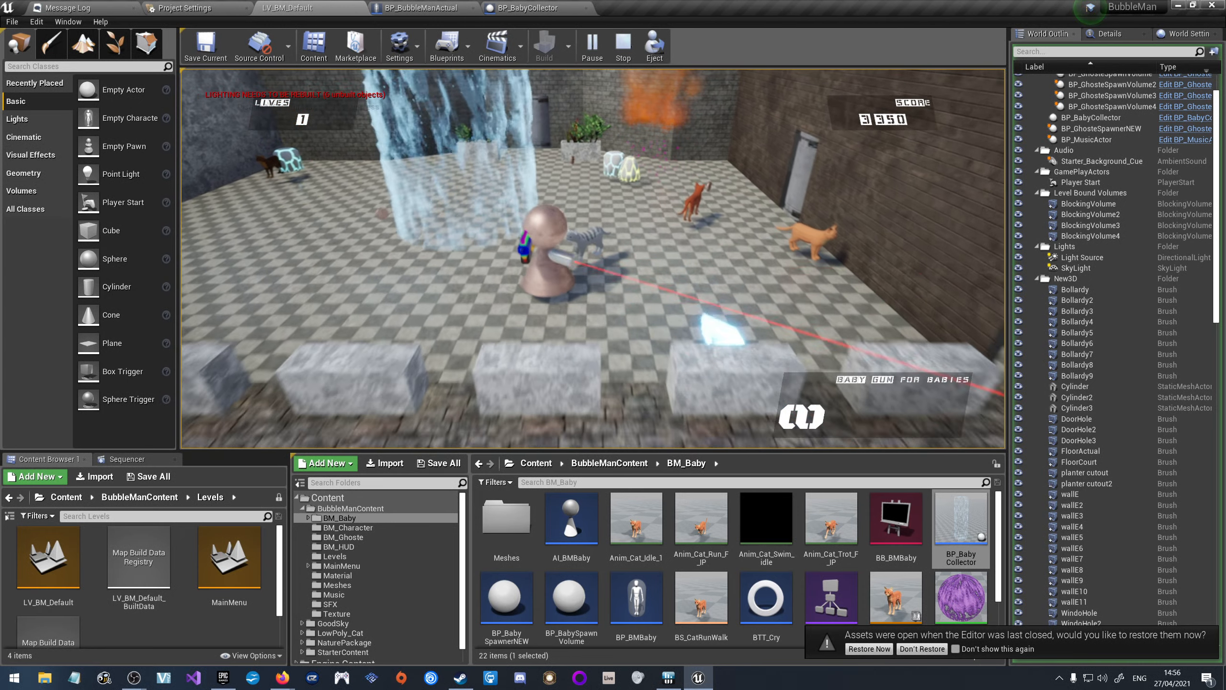
key("Escape")
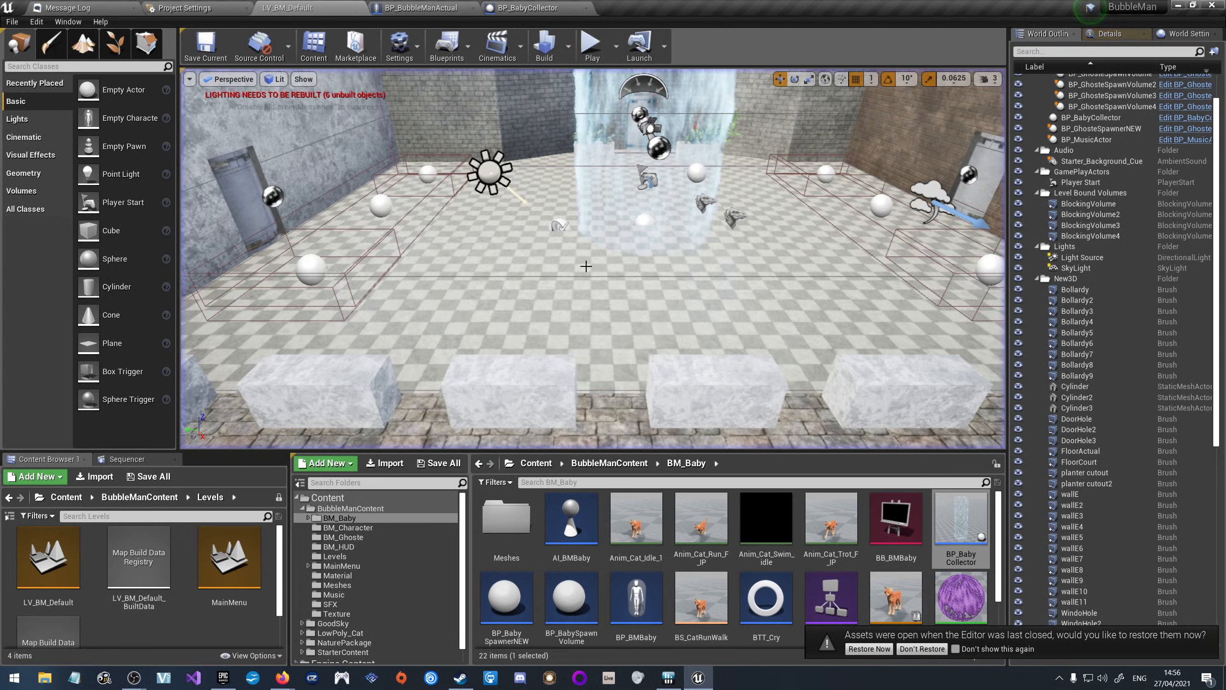
Select the brushes Bollardy through Bollardy9 and set their solidity to Non-Solid.
left_click(1088, 289)
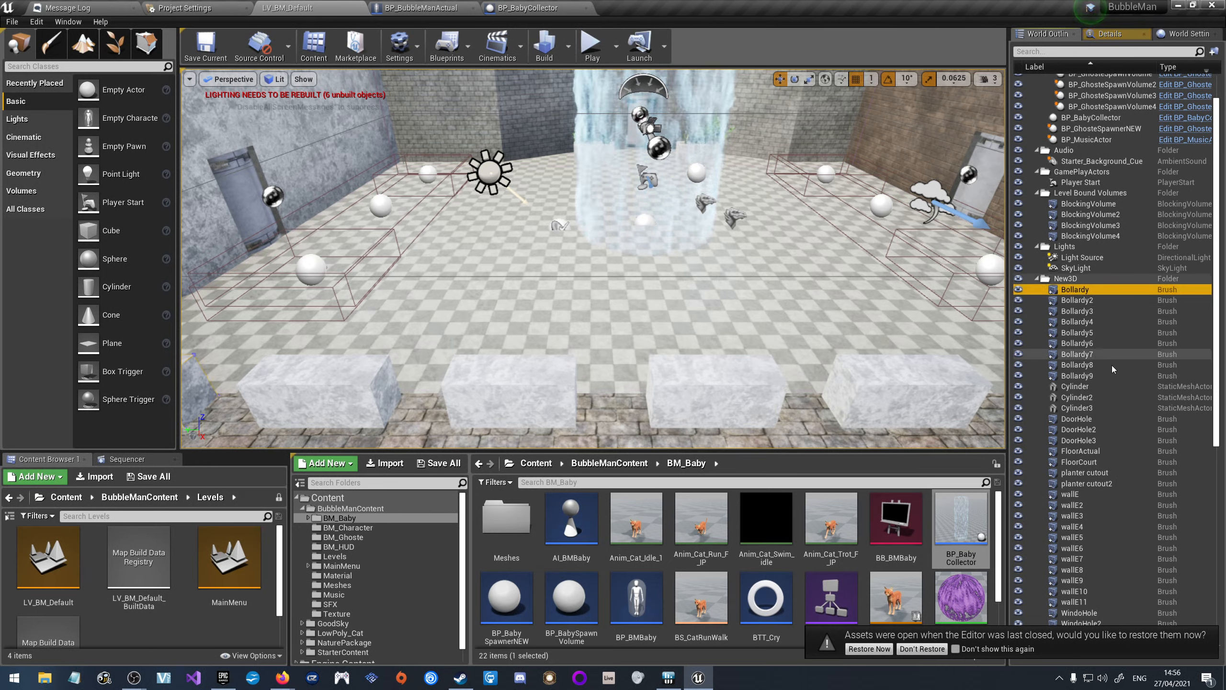
left_click(1104, 375, "shift")
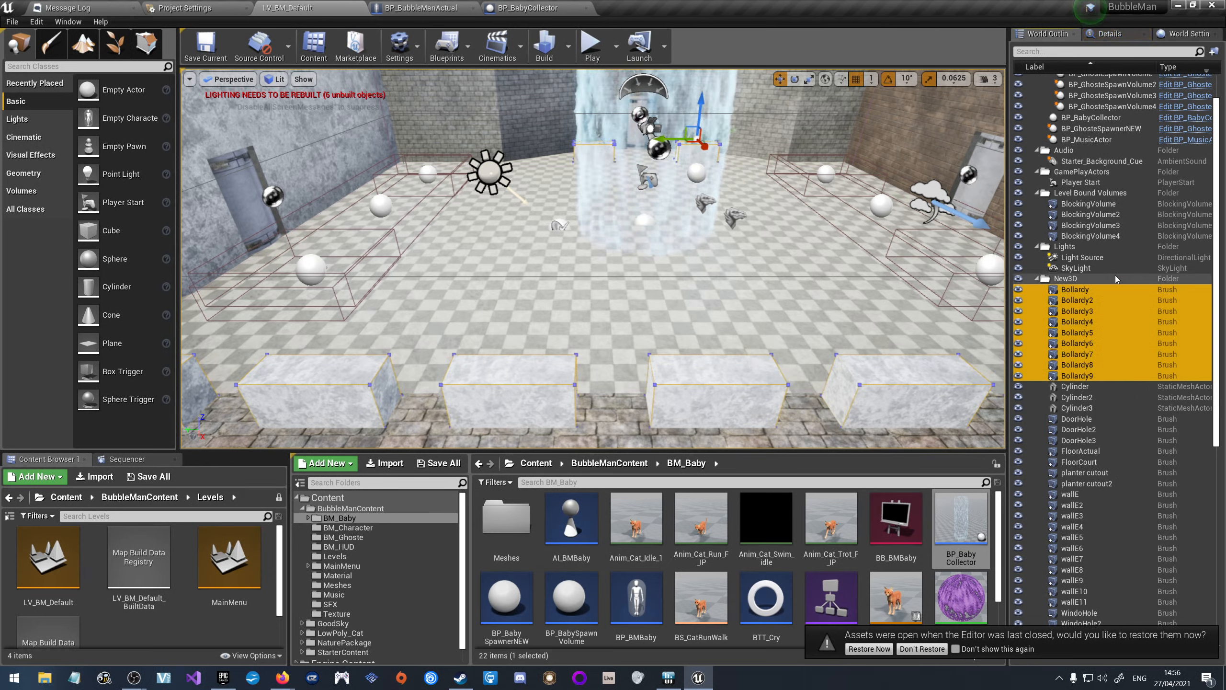
left_click(1109, 34)
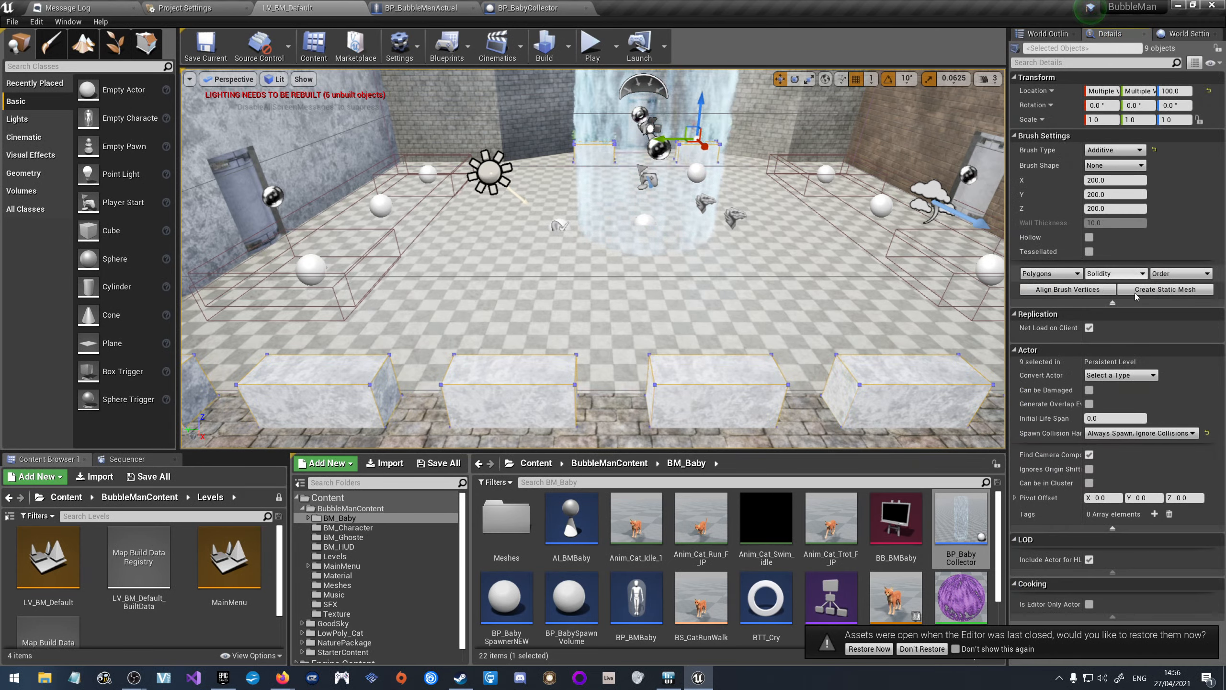
left_click(1119, 274)
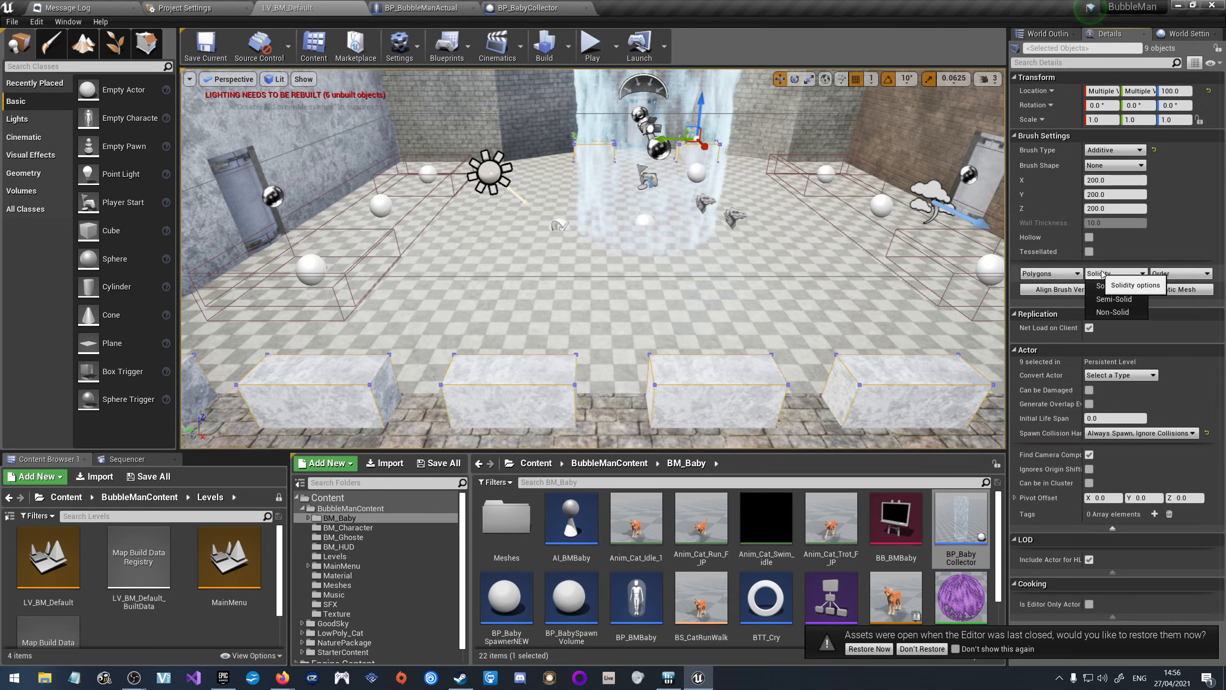
left_click(1123, 312)
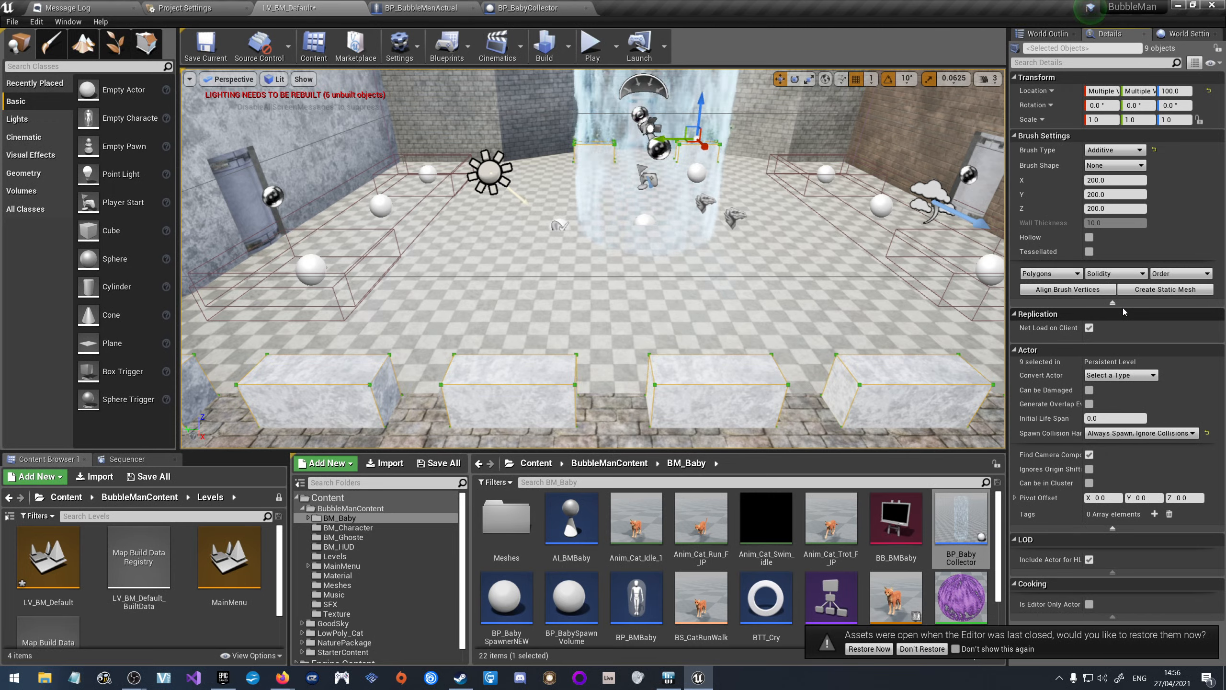
left_click(1074, 273)
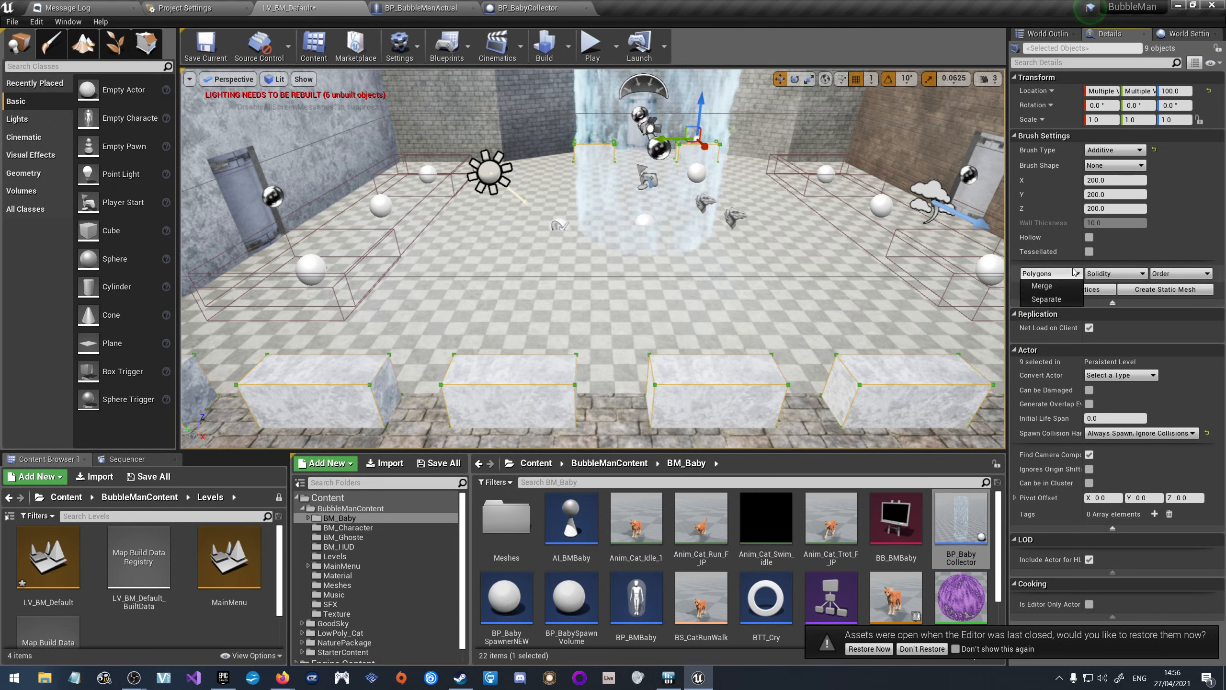
left_click(1073, 272)
left_click(1181, 275)
left_click(1181, 275)
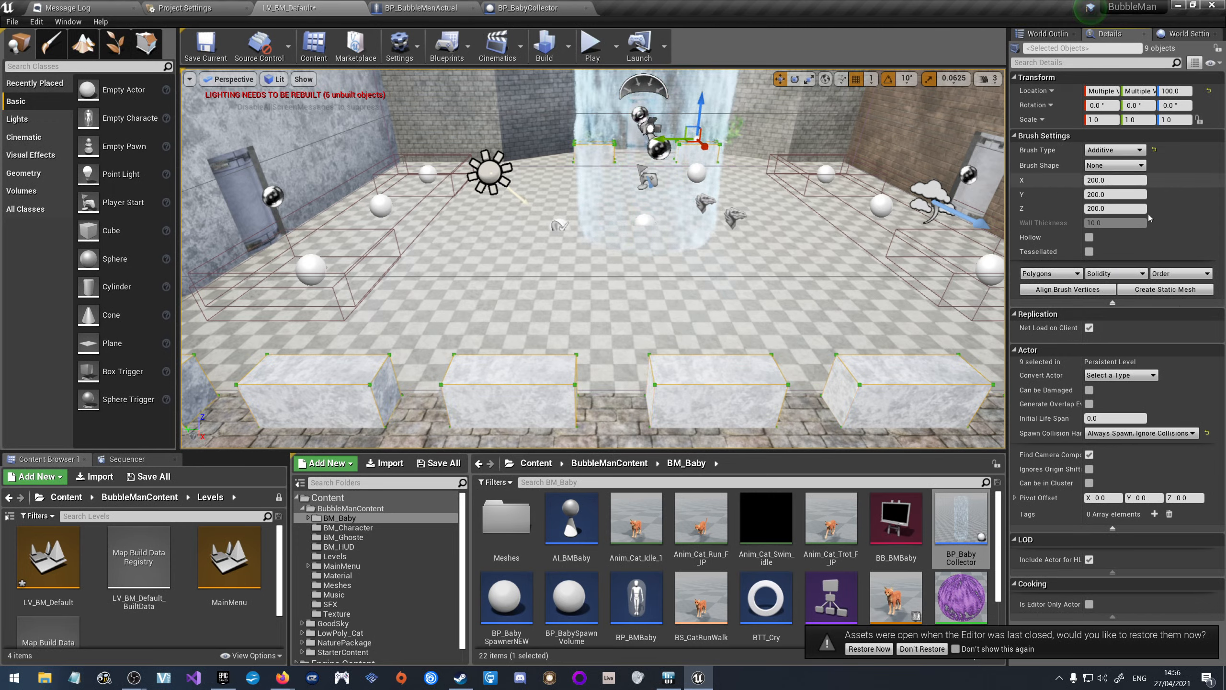
Convert the nine selected bollard brushes into one static mesh, keeping the suggested name and the Content folder.
left_click(1164, 290)
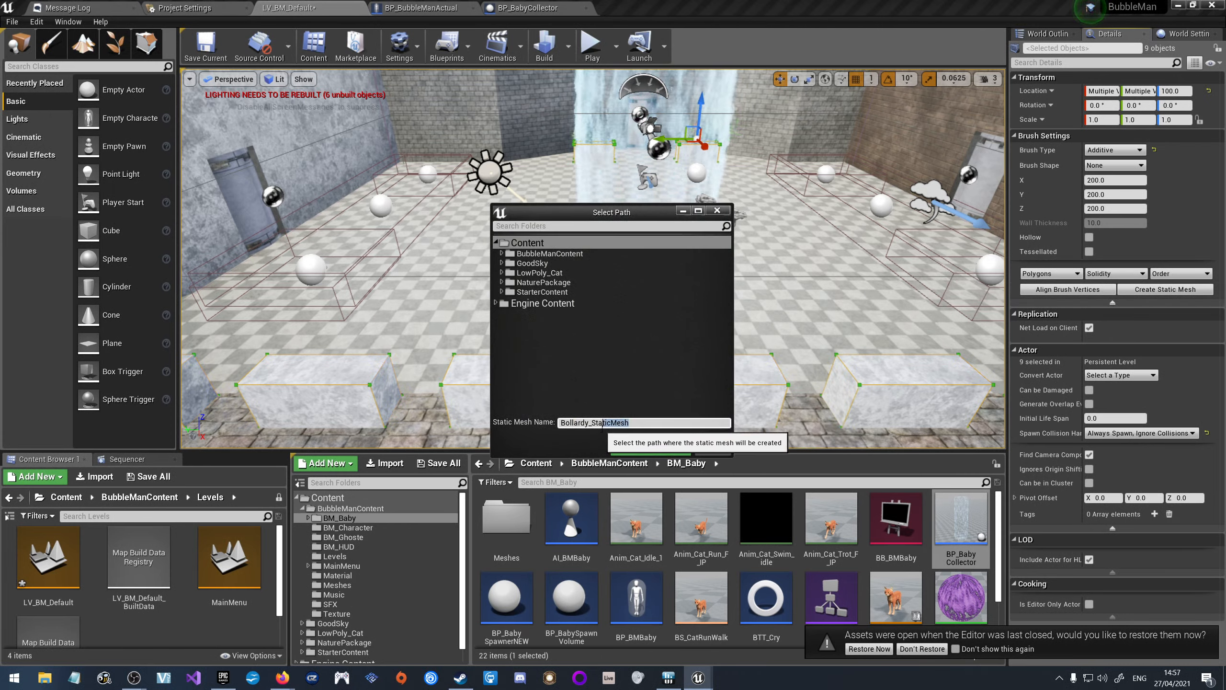
left_click(642, 448)
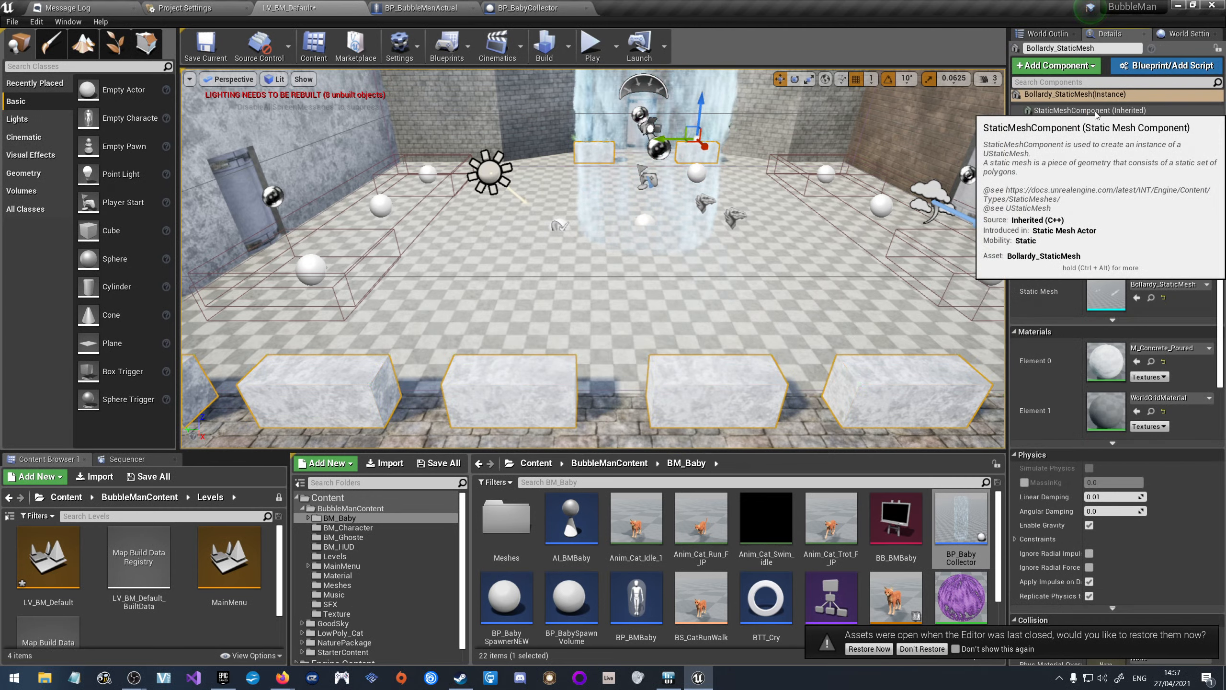
left_click(1095, 111)
left_click(1094, 95)
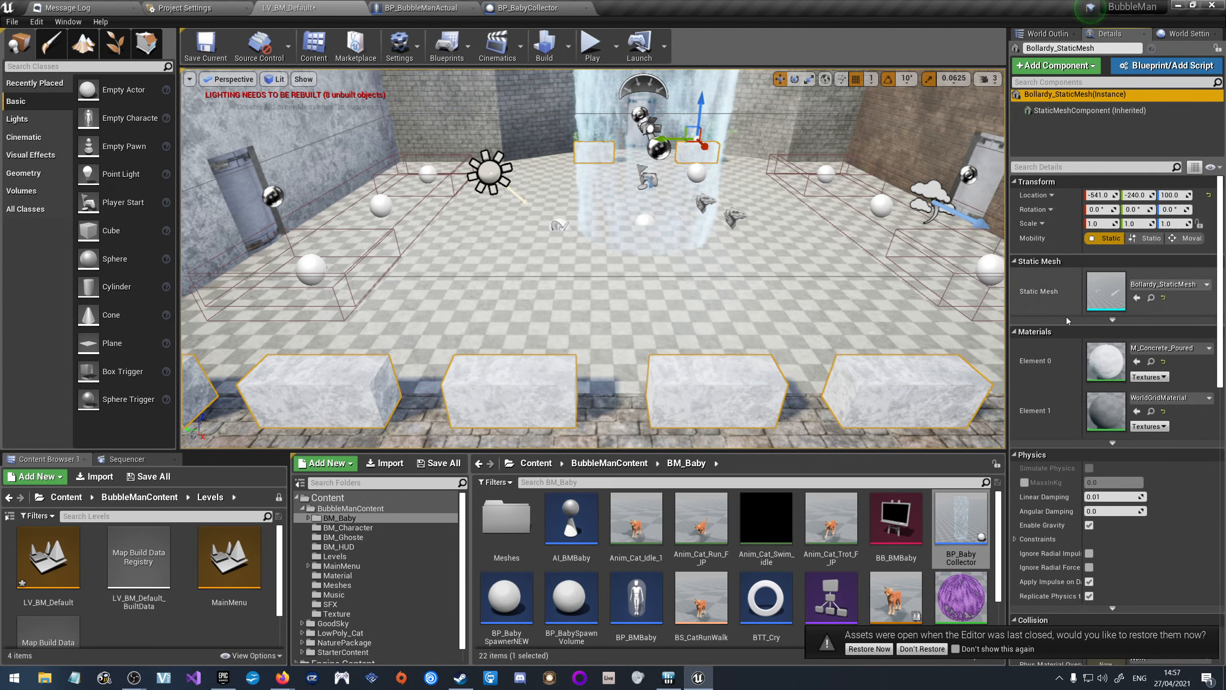
Try the NoCollision preset on the bollard static mesh and return the collision preset to Default.
scroll(1126, 399, "down", 15)
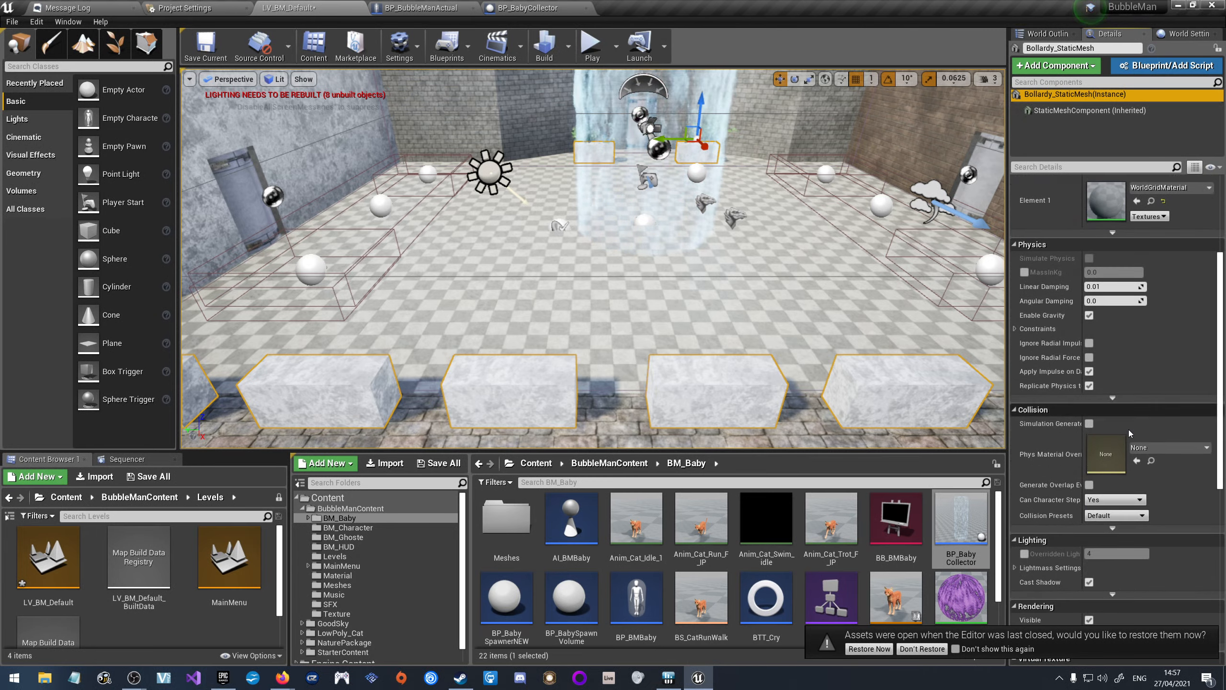
scroll(1120, 434, "down", 5)
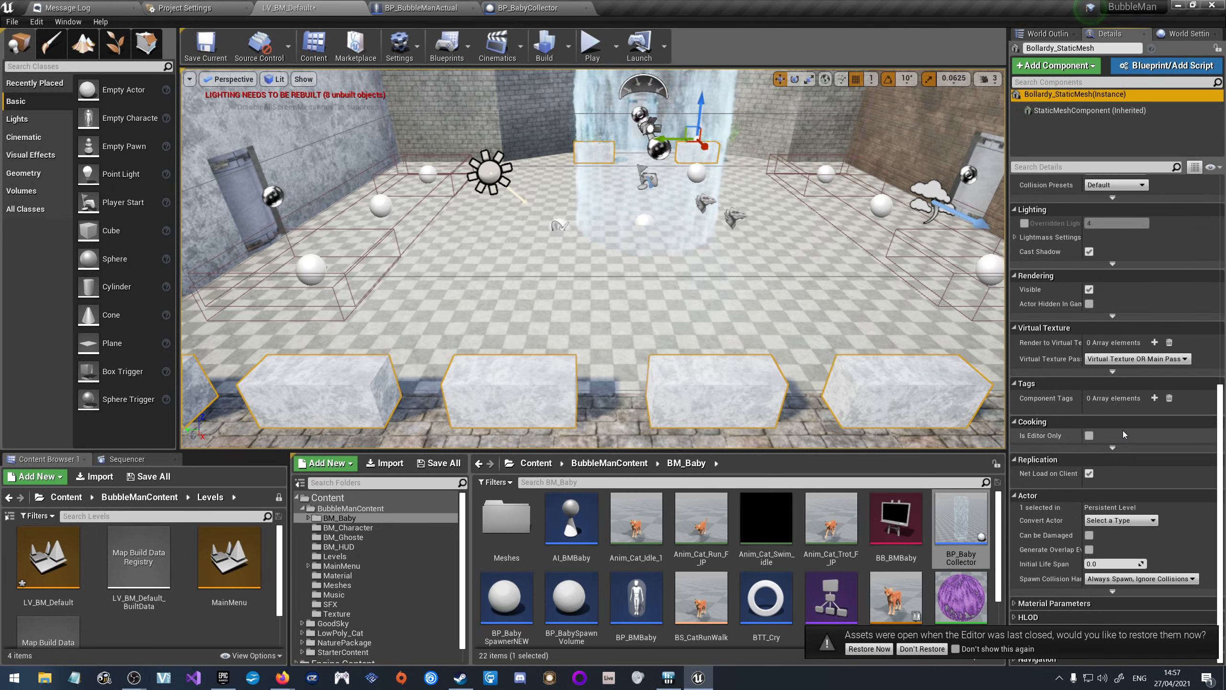
scroll(1123, 437, "up", 3)
scroll(1122, 438, "up", 3)
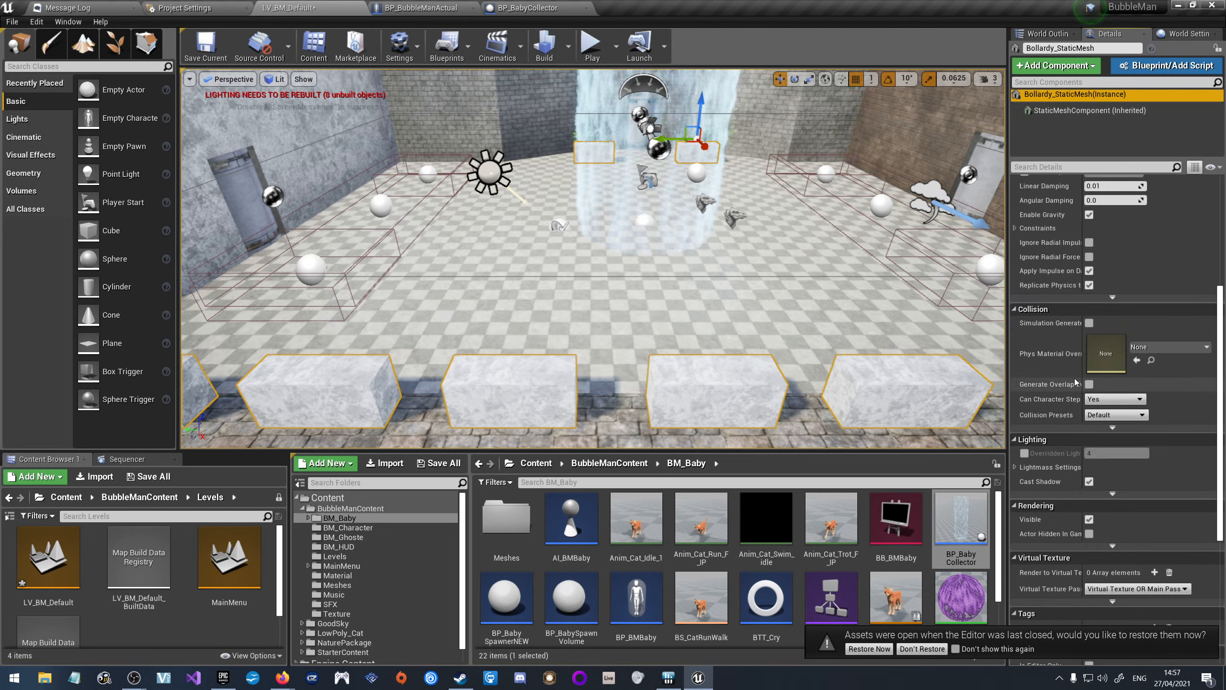
left_click(1151, 347)
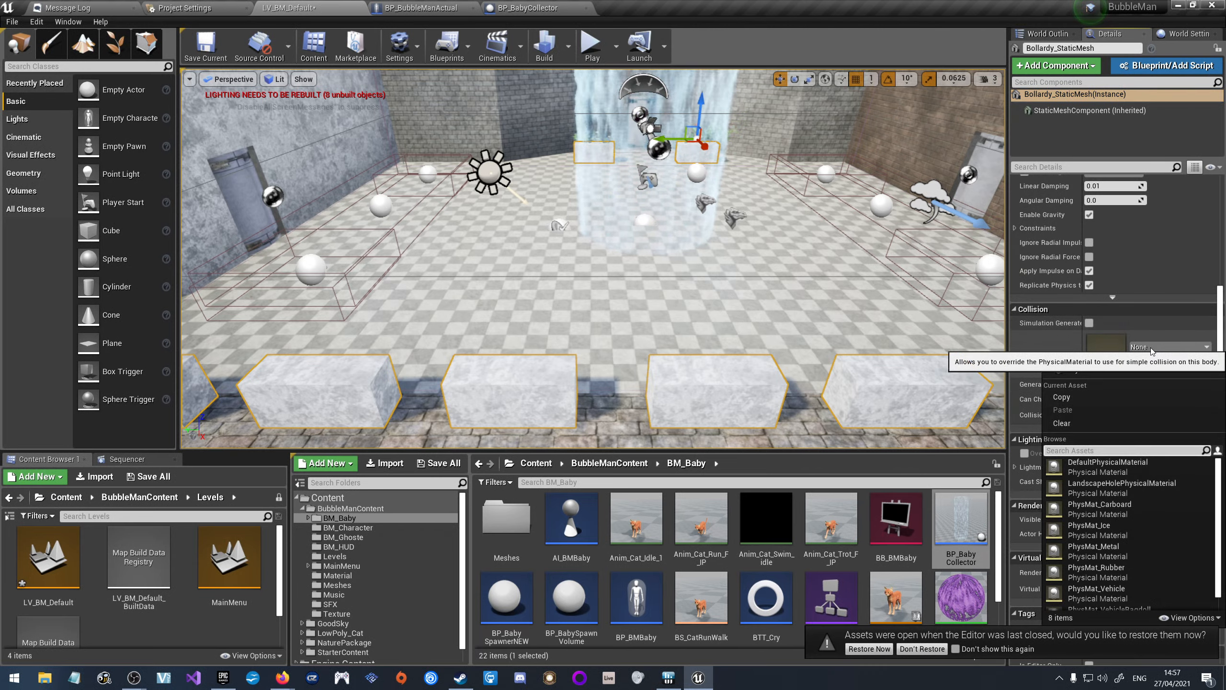
left_click(1151, 347)
left_click(1111, 428)
left_click(1120, 415)
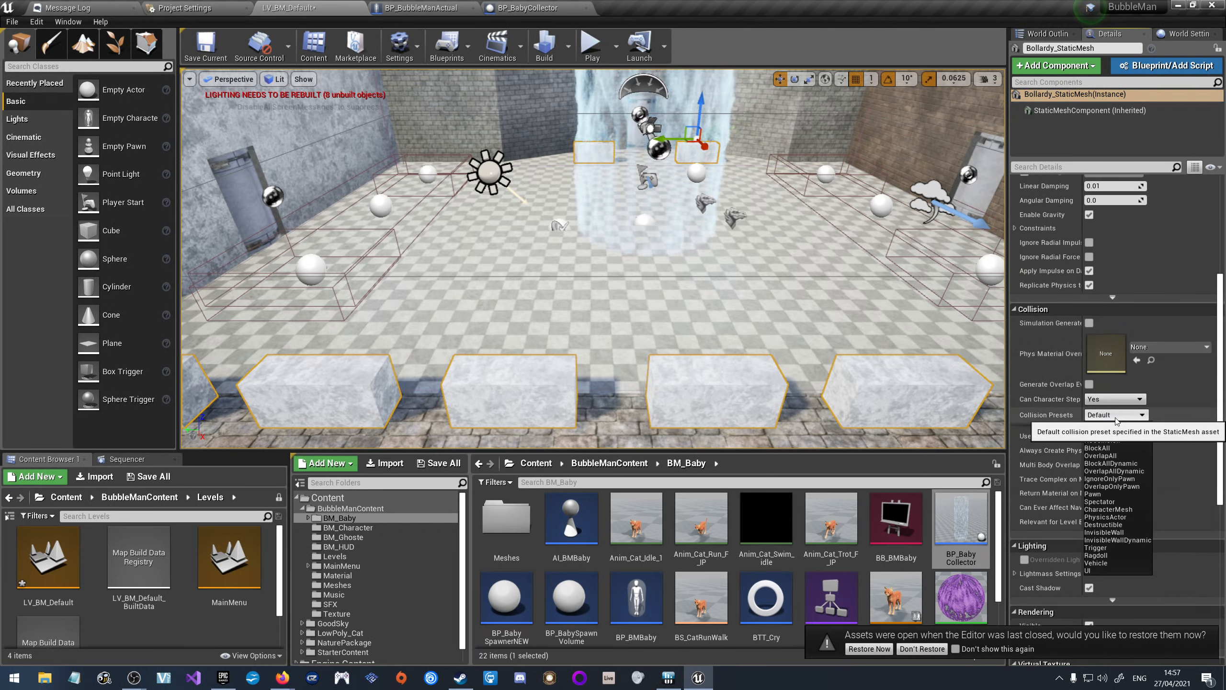
left_click(1125, 440)
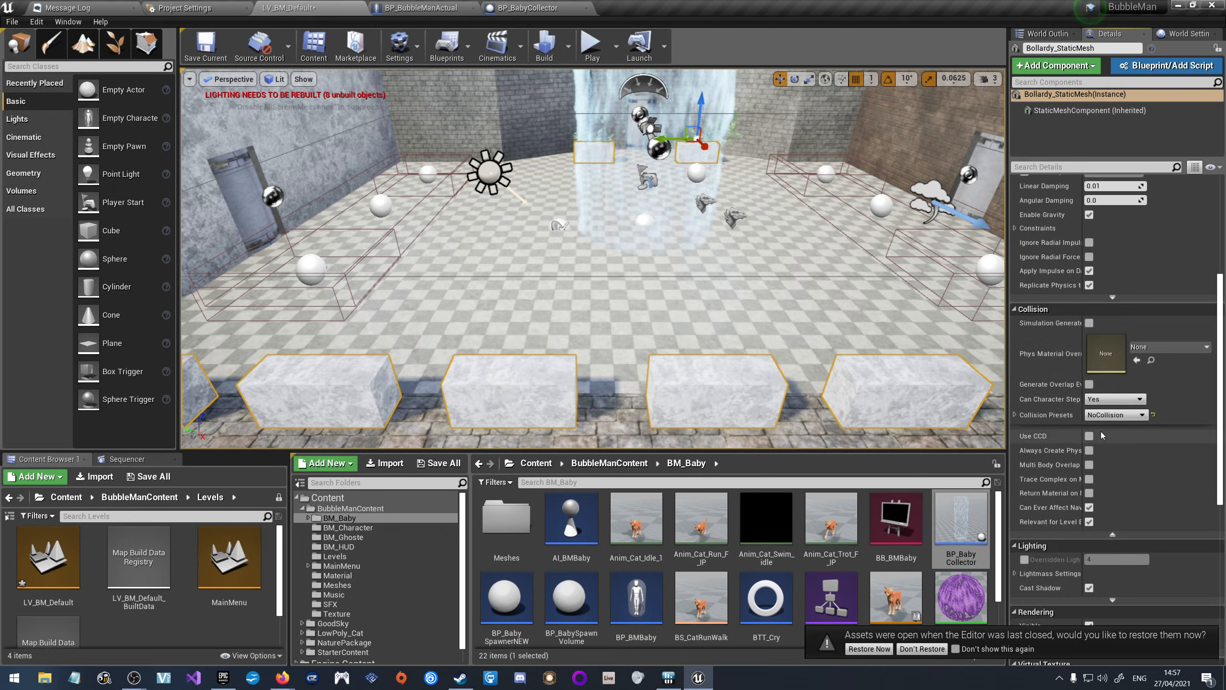
left_click(1016, 415)
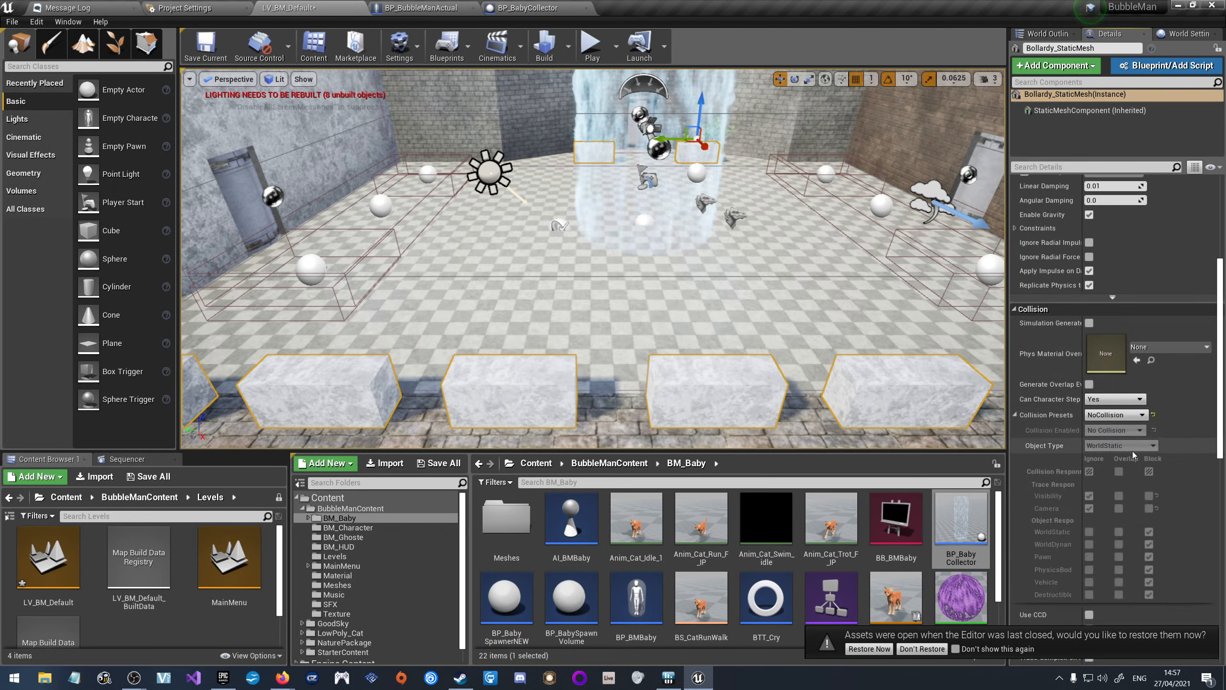
left_click(1133, 417)
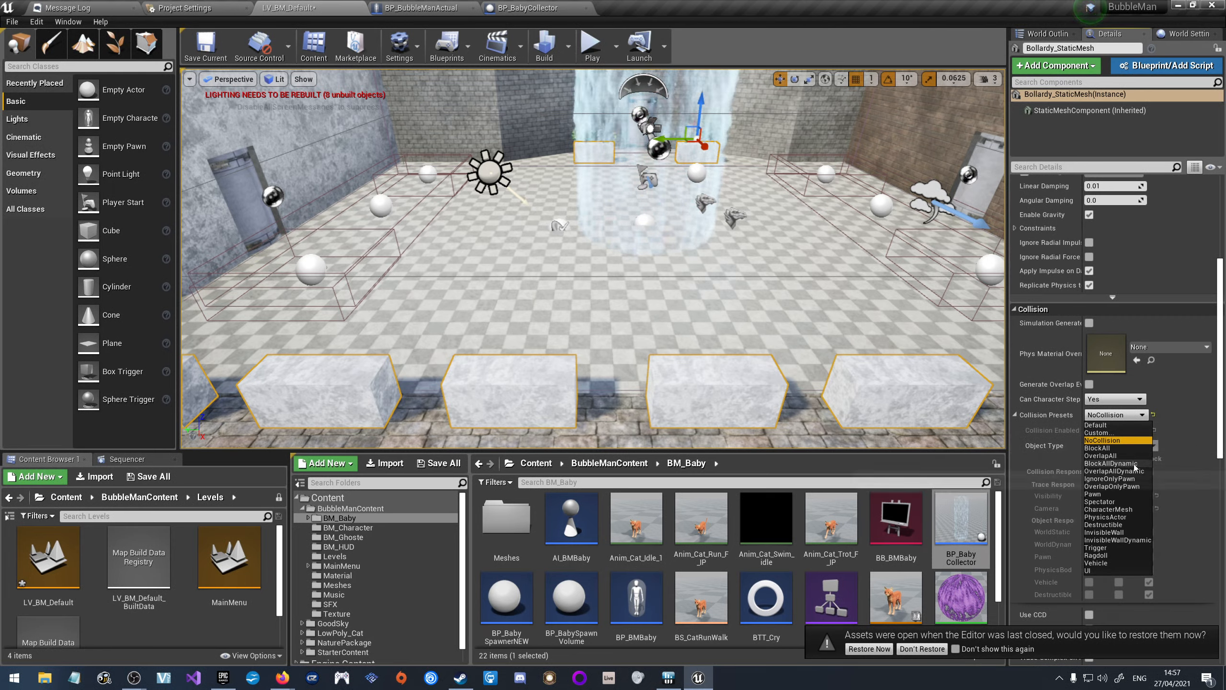
left_click(1111, 425)
Give the bollard static mesh a Custom collision preset with object type Pawn and save the level.
left_click(1117, 416)
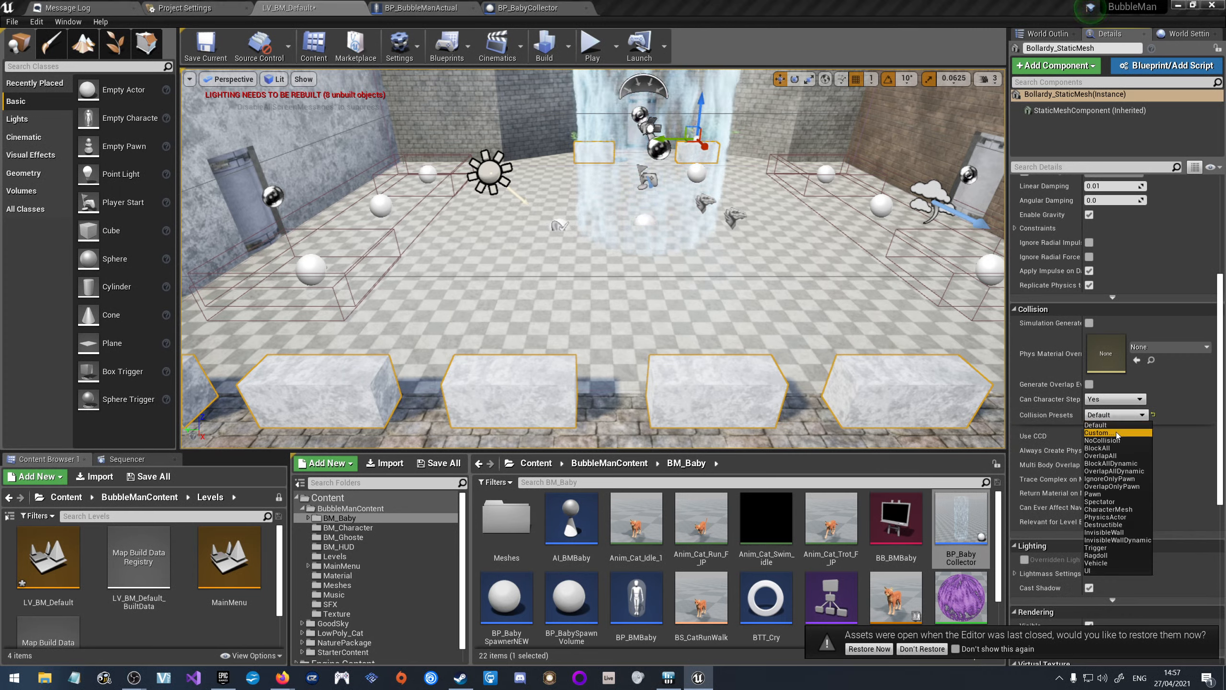
left_click(1081, 430)
left_click(1129, 444)
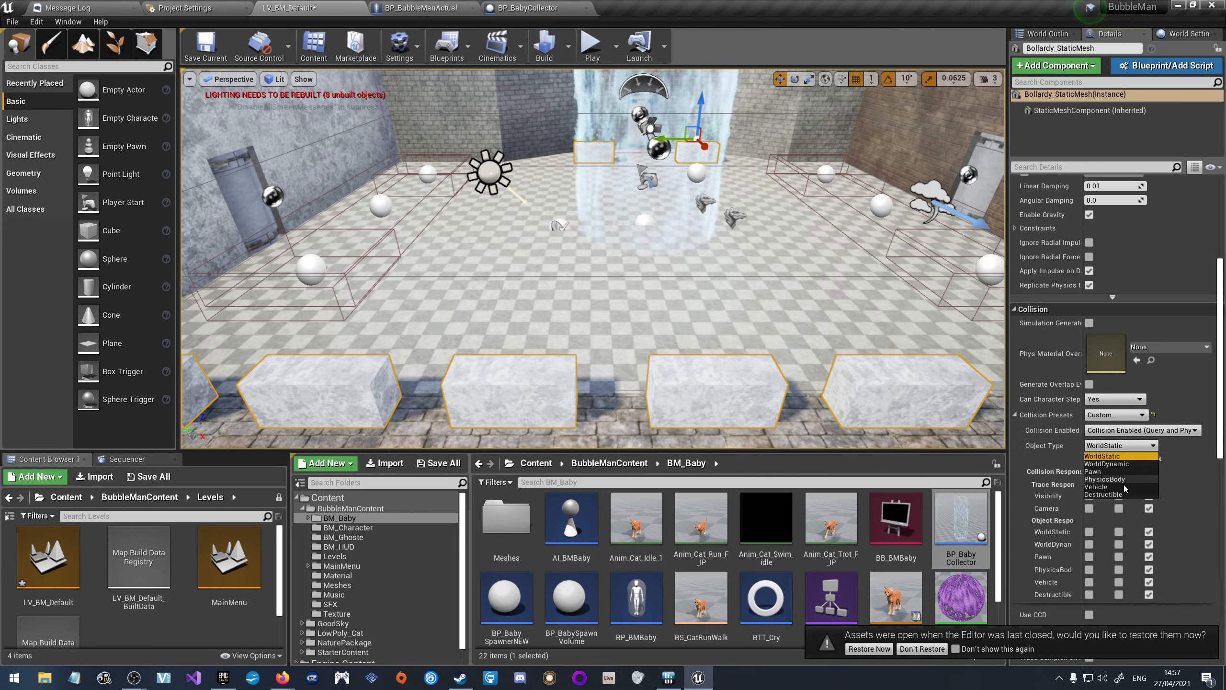
left_click(1120, 471)
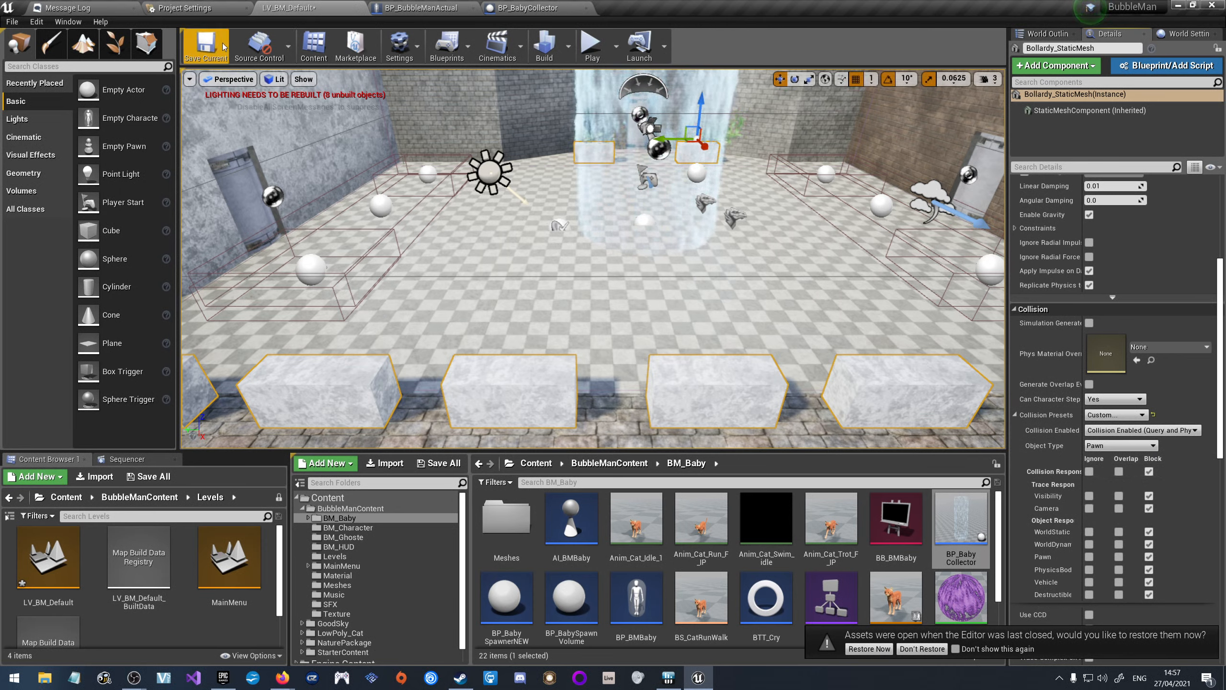
left_click(205, 46)
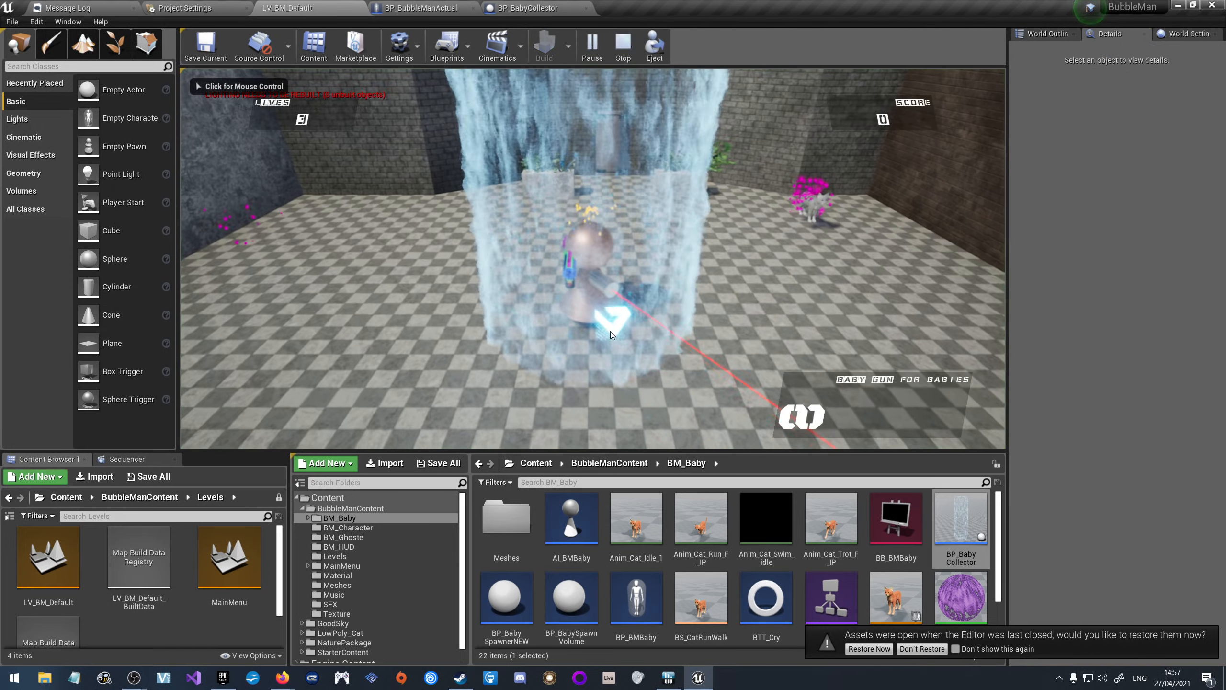
Playtest the level briefly by backing the character toward the bollard row, and end the session.
left_click(611, 332)
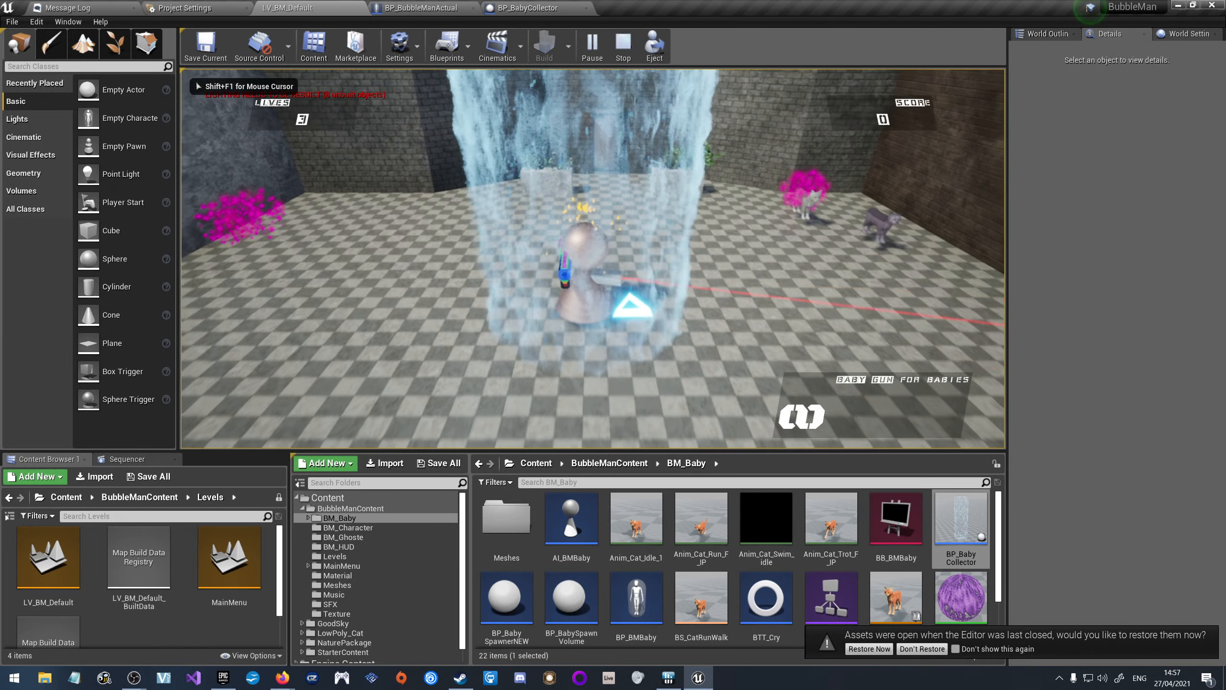
key("s")
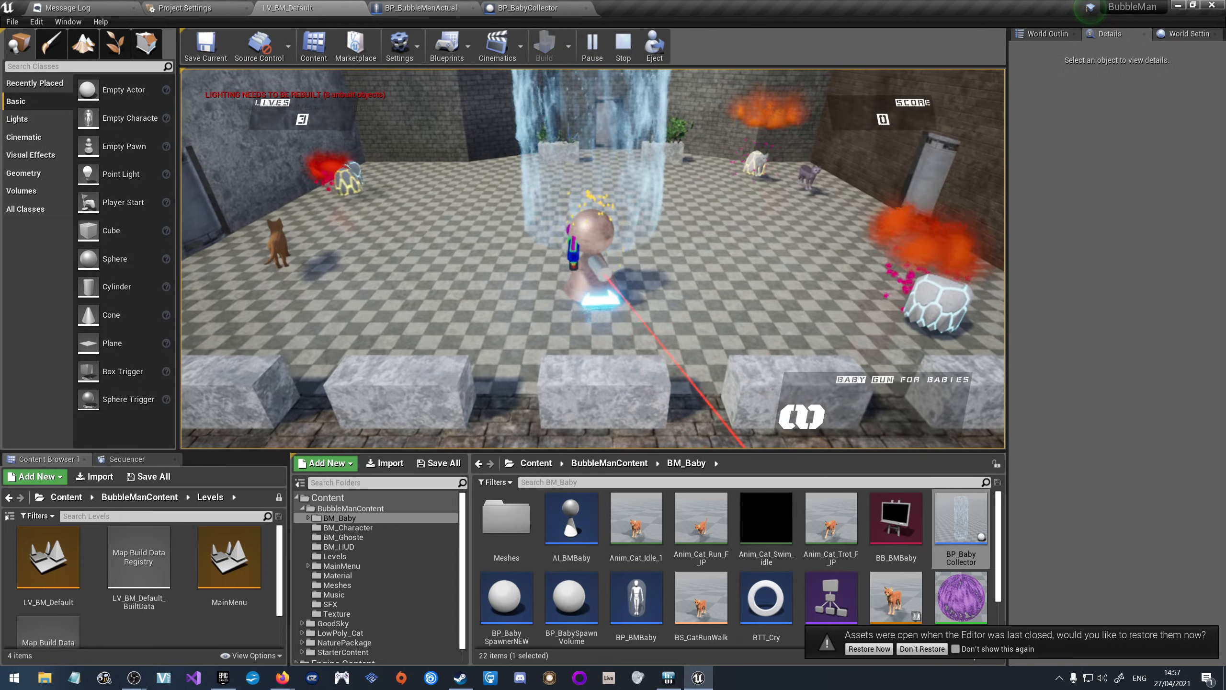
key("Escape")
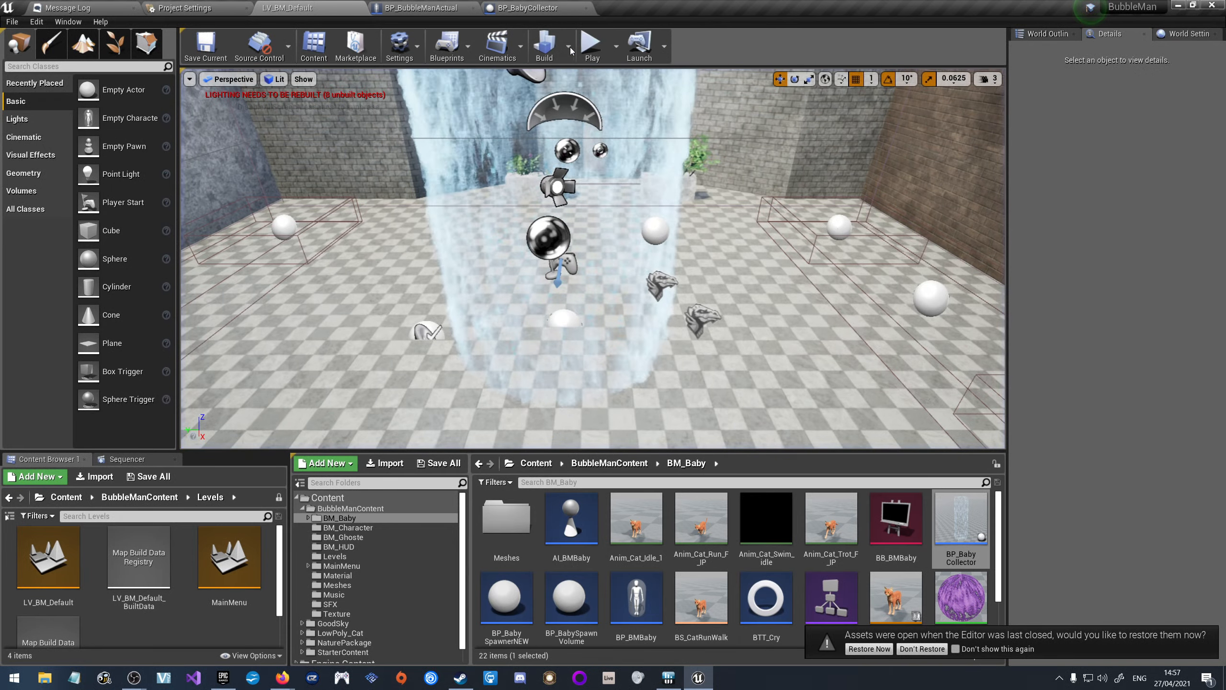